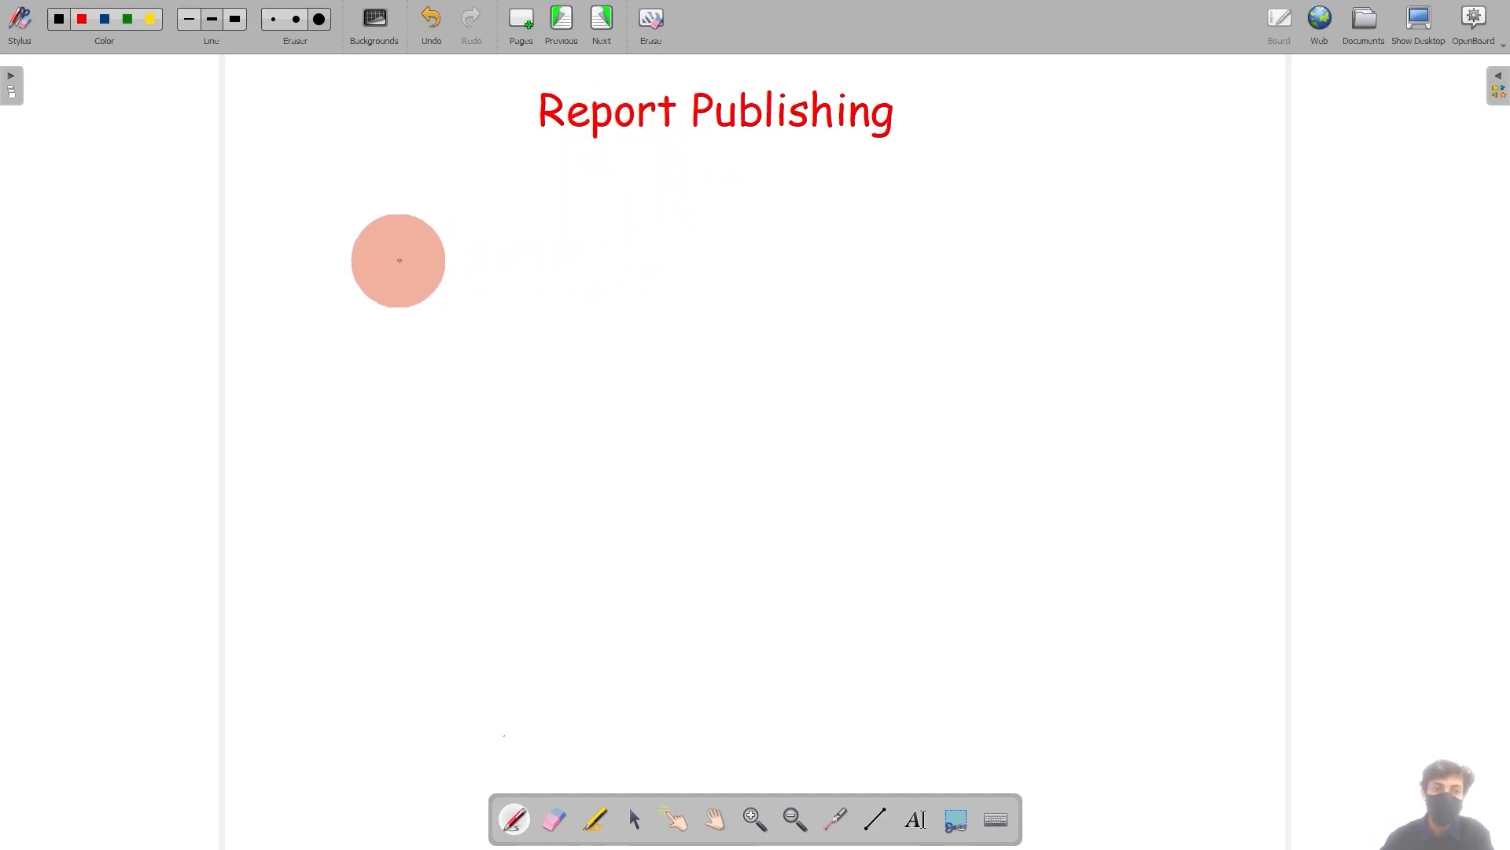
- Handwrite the list entries "Data Import" and "Cleaning" below the Report Publishing title, each with a dash bullet
{"action": "left_click_drag", "start_coordinate": [166, 178], "coordinate": [165, 232]}
{"action": "mouse_move", "coordinate": [147, 178]}
{"action": "left_mouse_down"}
{"action": "mouse_move", "coordinate": [205, 216]}
{"action": "mouse_move", "coordinate": [263, 202]}
{"action": "mouse_move", "coordinate": [280, 179]}
{"action": "mouse_move", "coordinate": [373, 169]}
{"action": "mouse_move", "coordinate": [361, 213]}
{"action": "mouse_move", "coordinate": [408, 226]}
{"action": "mouse_move", "coordinate": [438, 198]}
{"action": "mouse_move", "coordinate": [523, 196]}
{"action": "left_mouse_up"}
{"action": "mouse_move", "coordinate": [226, 286]}
{"action": "left_mouse_down"}
{"action": "mouse_move", "coordinate": [293, 320]}
{"action": "mouse_move", "coordinate": [452, 300]}
{"action": "mouse_move", "coordinate": [432, 366]}
{"action": "left_mouse_up"}
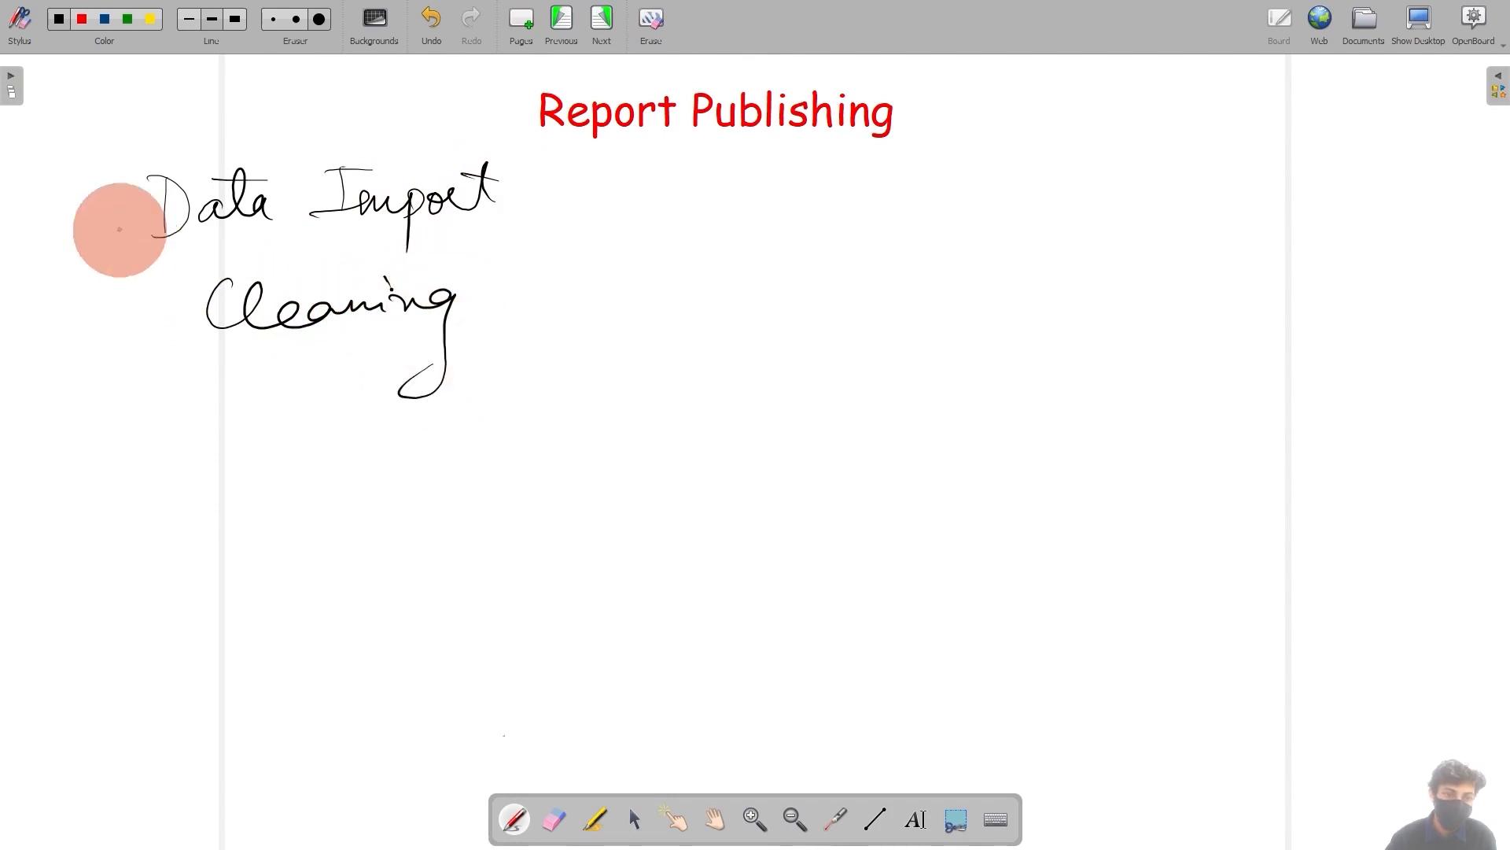
{"action": "left_click_drag", "start_coordinate": [51, 210], "coordinate": [101, 209]}
{"action": "left_click_drag", "start_coordinate": [72, 313], "coordinate": [127, 312]}
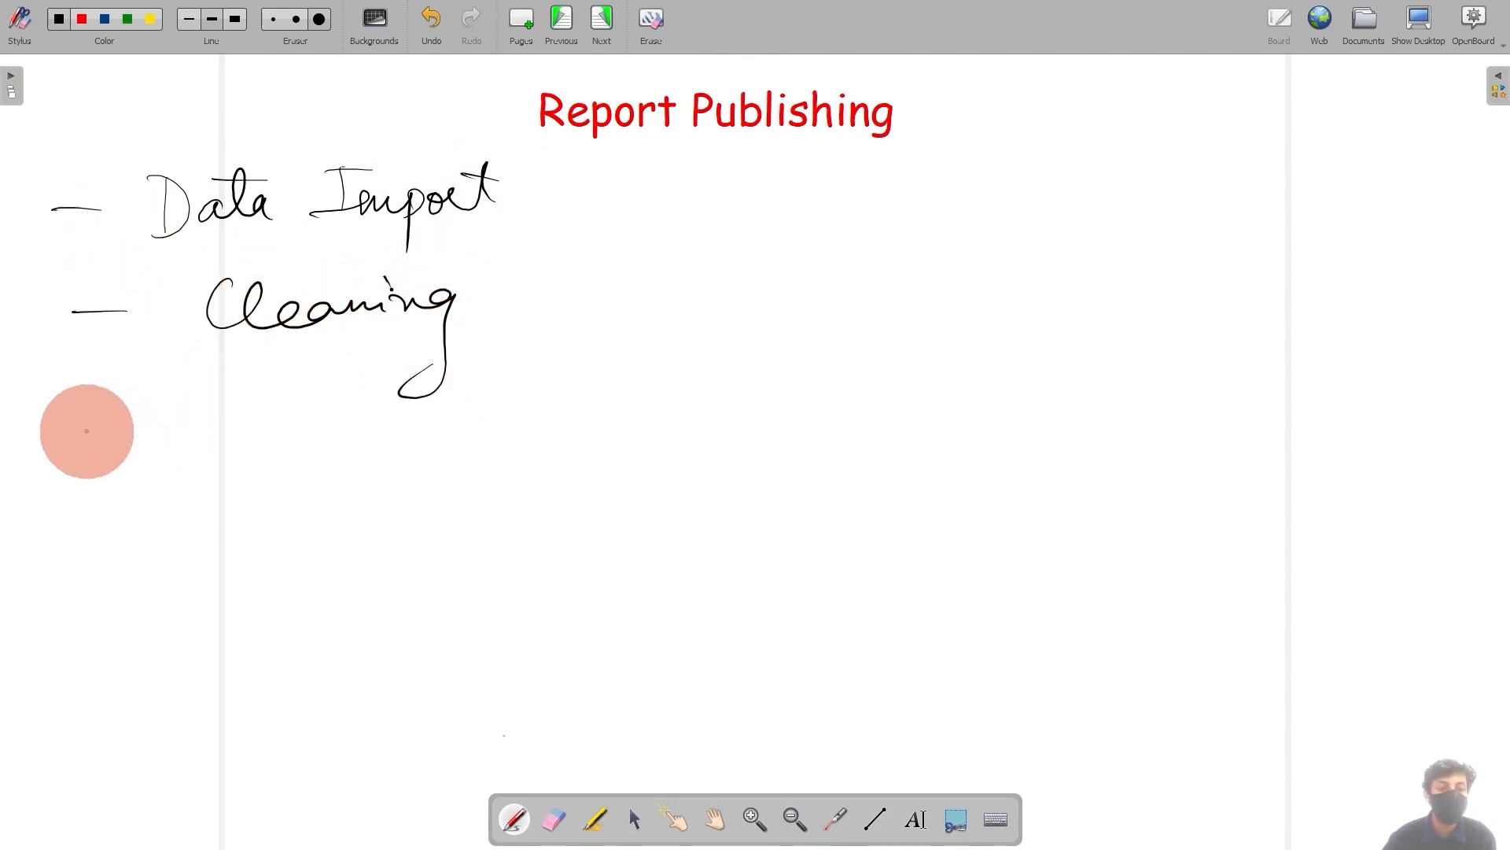
- Handwrite "Manipulation" with a dash bullet as the third list entry below "Cleaning"
{"action": "mouse_move", "coordinate": [77, 433]}
{"action": "left_mouse_down"}
{"action": "mouse_move", "coordinate": [182, 404]}
{"action": "mouse_move", "coordinate": [243, 438]}
{"action": "mouse_move", "coordinate": [294, 416]}
{"action": "mouse_move", "coordinate": [326, 429]}
{"action": "mouse_move", "coordinate": [391, 381]}
{"action": "mouse_move", "coordinate": [449, 404]}
{"action": "mouse_move", "coordinate": [533, 403]}
{"action": "mouse_move", "coordinate": [486, 385]}
{"action": "left_mouse_up"}
{"action": "left_click", "coordinate": [319, 397]}
{"action": "left_click_drag", "start_coordinate": [327, 388], "coordinate": [317, 392]}
{"action": "left_click_drag", "start_coordinate": [515, 413], "coordinate": [560, 401]}
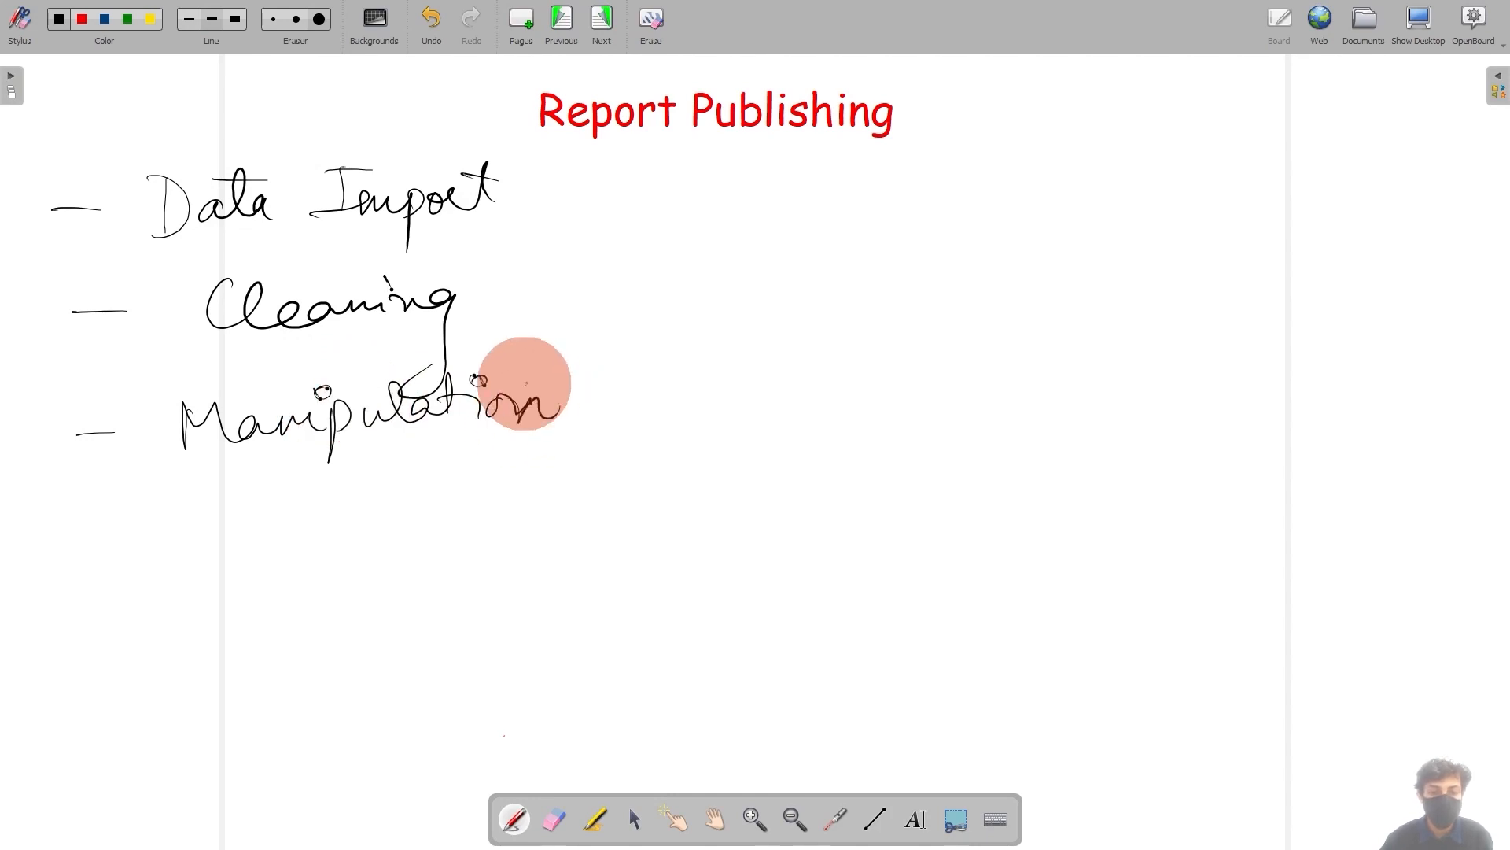
- Dot the i in "Cleaning" and handwrite the dashed entry "Visualisation" below "Manipulation"
{"action": "left_click_drag", "start_coordinate": [383, 281], "coordinate": [388, 288]}
{"action": "left_click_drag", "start_coordinate": [169, 514], "coordinate": [288, 486]}
{"action": "mouse_move", "coordinate": [304, 500]}
{"action": "left_mouse_down"}
{"action": "mouse_move", "coordinate": [305, 526]}
{"action": "mouse_move", "coordinate": [314, 483]}
{"action": "left_mouse_up"}
{"action": "mouse_move", "coordinate": [340, 494]}
{"action": "left_mouse_down"}
{"action": "mouse_move", "coordinate": [316, 523]}
{"action": "mouse_move", "coordinate": [439, 515]}
{"action": "mouse_move", "coordinate": [460, 472]}
{"action": "left_mouse_up"}
{"action": "mouse_move", "coordinate": [469, 496]}
{"action": "left_mouse_down"}
{"action": "mouse_move", "coordinate": [472, 515]}
{"action": "mouse_move", "coordinate": [476, 477]}
{"action": "left_mouse_up"}
{"action": "mouse_move", "coordinate": [504, 481]}
{"action": "left_mouse_down"}
{"action": "mouse_move", "coordinate": [489, 511]}
{"action": "mouse_move", "coordinate": [568, 504]}
{"action": "left_mouse_up"}
{"action": "left_click_drag", "start_coordinate": [551, 484], "coordinate": [665, 492]}
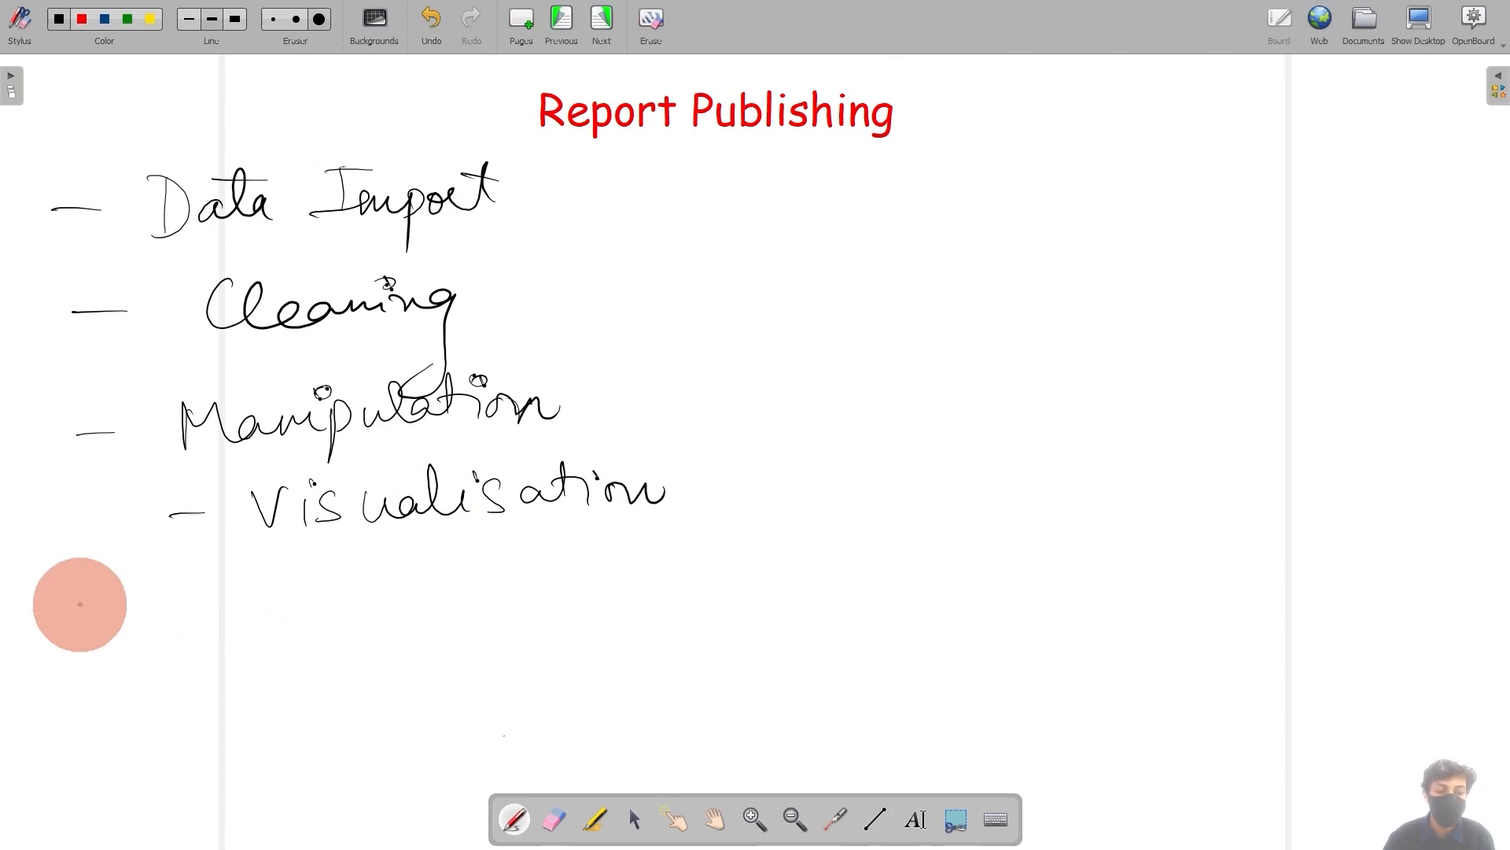
- Handwrite "Drill/Navigation" with a dash bullet as the fifth list entry
{"action": "mouse_move", "coordinate": [61, 610]}
{"action": "left_mouse_down"}
{"action": "mouse_move", "coordinate": [178, 592]}
{"action": "mouse_move", "coordinate": [161, 638]}
{"action": "left_mouse_up"}
{"action": "mouse_move", "coordinate": [207, 633]}
{"action": "left_mouse_down"}
{"action": "mouse_move", "coordinate": [224, 606]}
{"action": "mouse_move", "coordinate": [276, 634]}
{"action": "left_mouse_up"}
{"action": "left_click_drag", "start_coordinate": [295, 589], "coordinate": [307, 626]}
{"action": "mouse_move", "coordinate": [367, 557]}
{"action": "left_mouse_down"}
{"action": "mouse_move", "coordinate": [325, 661]}
{"action": "mouse_move", "coordinate": [421, 586]}
{"action": "left_mouse_up"}
{"action": "mouse_move", "coordinate": [465, 600]}
{"action": "left_mouse_down"}
{"action": "mouse_move", "coordinate": [448, 606]}
{"action": "mouse_move", "coordinate": [479, 617]}
{"action": "mouse_move", "coordinate": [517, 588]}
{"action": "left_mouse_up"}
{"action": "left_click_drag", "start_coordinate": [377, 587], "coordinate": [421, 580]}
{"action": "left_click", "coordinate": [546, 587]}
{"action": "mouse_move", "coordinate": [525, 599]}
{"action": "left_mouse_down"}
{"action": "mouse_move", "coordinate": [538, 625]}
{"action": "mouse_move", "coordinate": [556, 610]}
{"action": "mouse_move", "coordinate": [574, 621]}
{"action": "left_mouse_up"}
{"action": "mouse_move", "coordinate": [608, 599]}
{"action": "left_mouse_down"}
{"action": "mouse_move", "coordinate": [593, 609]}
{"action": "mouse_move", "coordinate": [630, 593]}
{"action": "mouse_move", "coordinate": [745, 601]}
{"action": "mouse_move", "coordinate": [751, 586]}
{"action": "left_mouse_up"}
{"action": "left_click", "coordinate": [665, 578]}
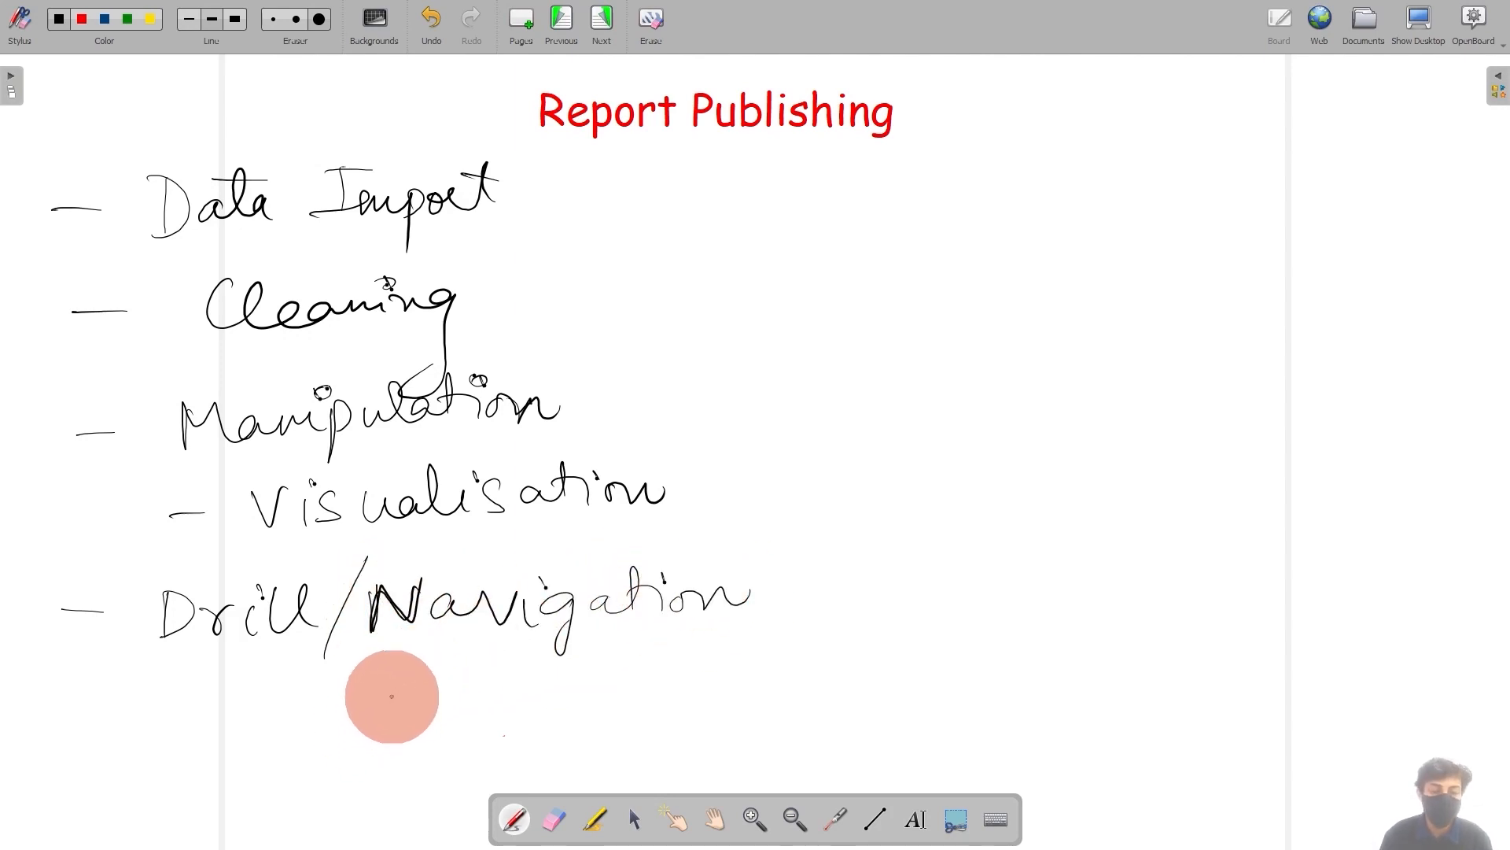
- Draw a scribbled bullet and an empty pair of large square brackets below "Drill/Navigation"
{"action": "left_click_drag", "start_coordinate": [67, 722], "coordinate": [114, 751]}
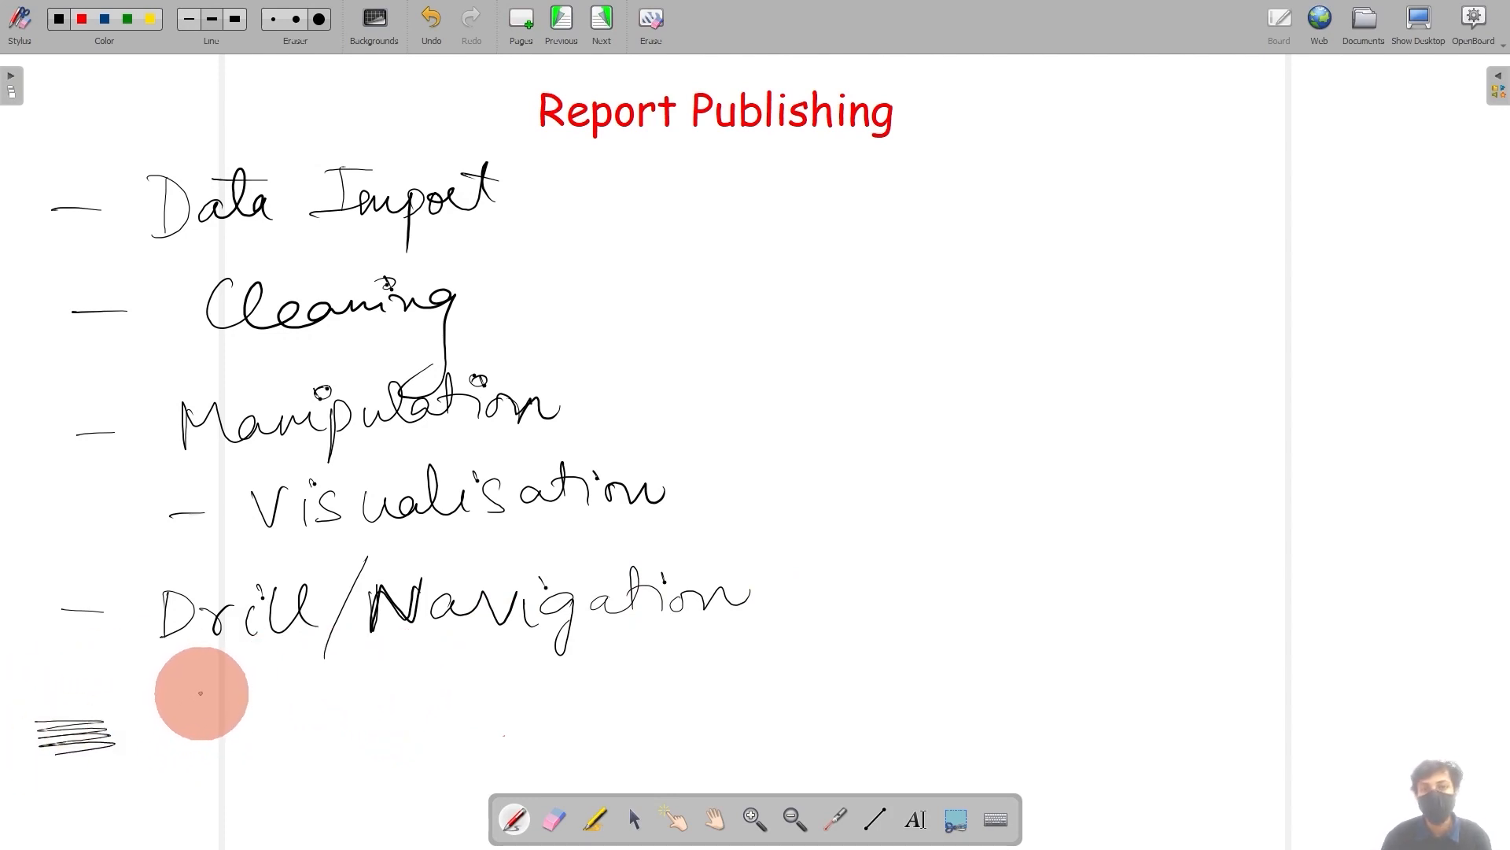
{"action": "mouse_move", "coordinate": [201, 678]}
{"action": "left_mouse_down"}
{"action": "mouse_move", "coordinate": [168, 802]}
{"action": "mouse_move", "coordinate": [201, 795]}
{"action": "left_mouse_up"}
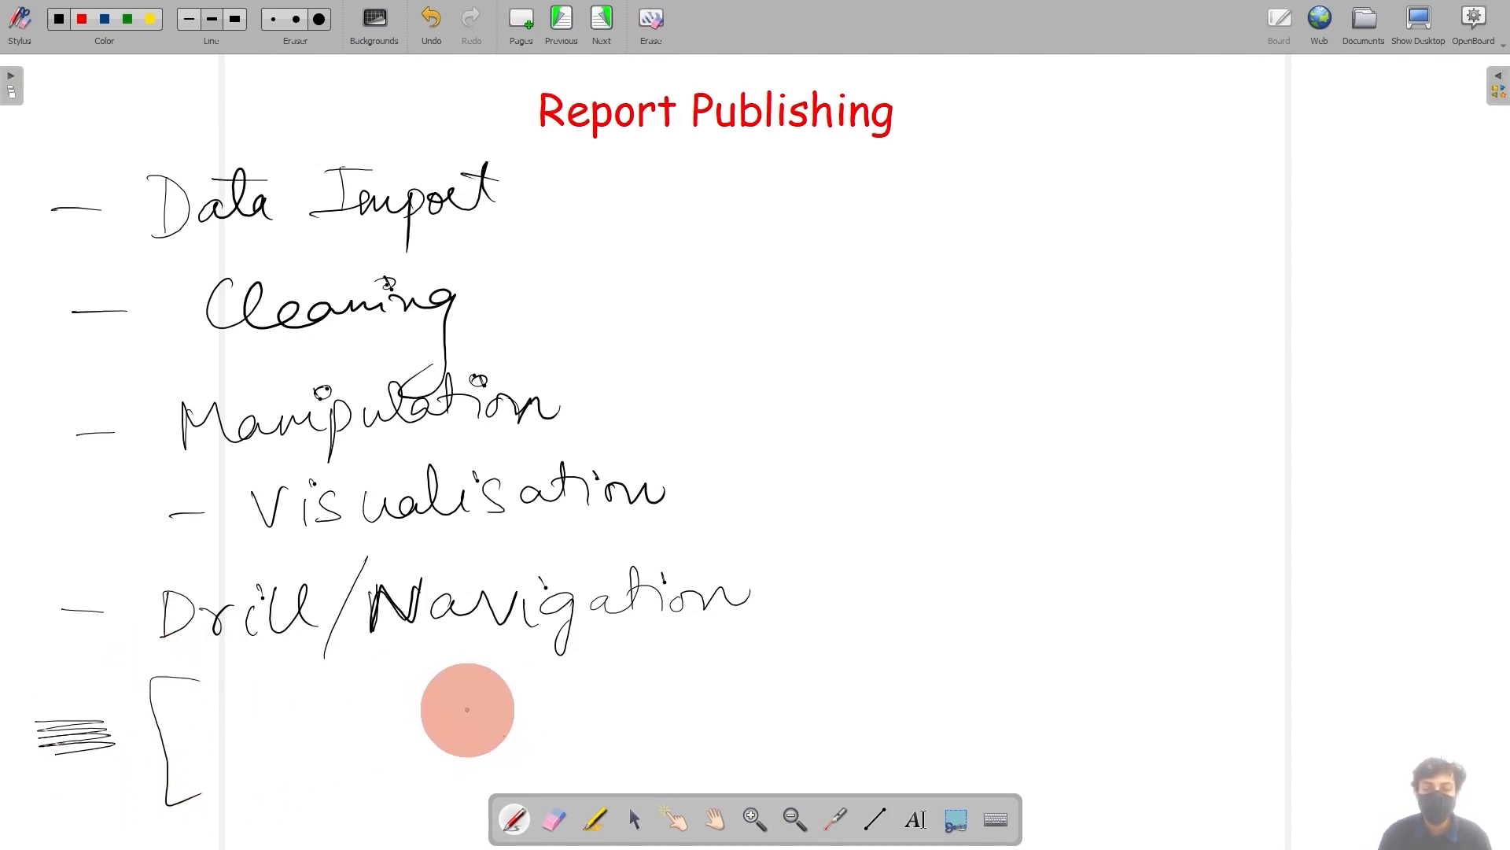
{"action": "mouse_move", "coordinate": [775, 662]}
{"action": "left_mouse_down"}
{"action": "mouse_move", "coordinate": [830, 710]}
{"action": "mouse_move", "coordinate": [788, 776]}
{"action": "left_mouse_up"}
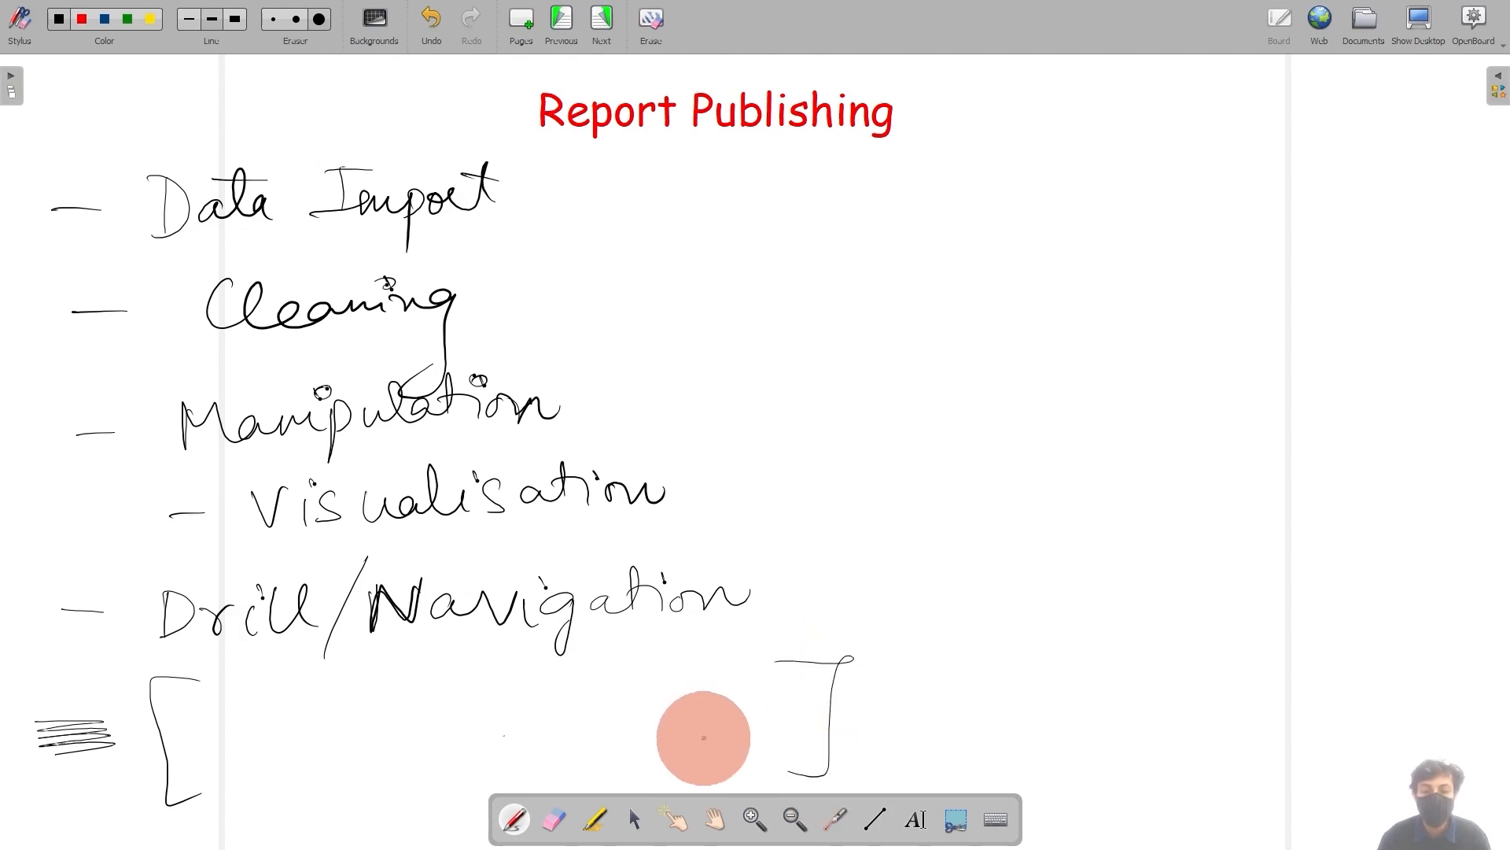
- Enclose the Report Publishing title in hand-drawn square brackets and underline it
{"action": "left_click_drag", "start_coordinate": [582, 67], "coordinate": [568, 214]}
{"action": "mouse_move", "coordinate": [868, 64]}
{"action": "left_mouse_down"}
{"action": "mouse_move", "coordinate": [913, 102]}
{"action": "mouse_move", "coordinate": [875, 183]}
{"action": "left_mouse_up"}
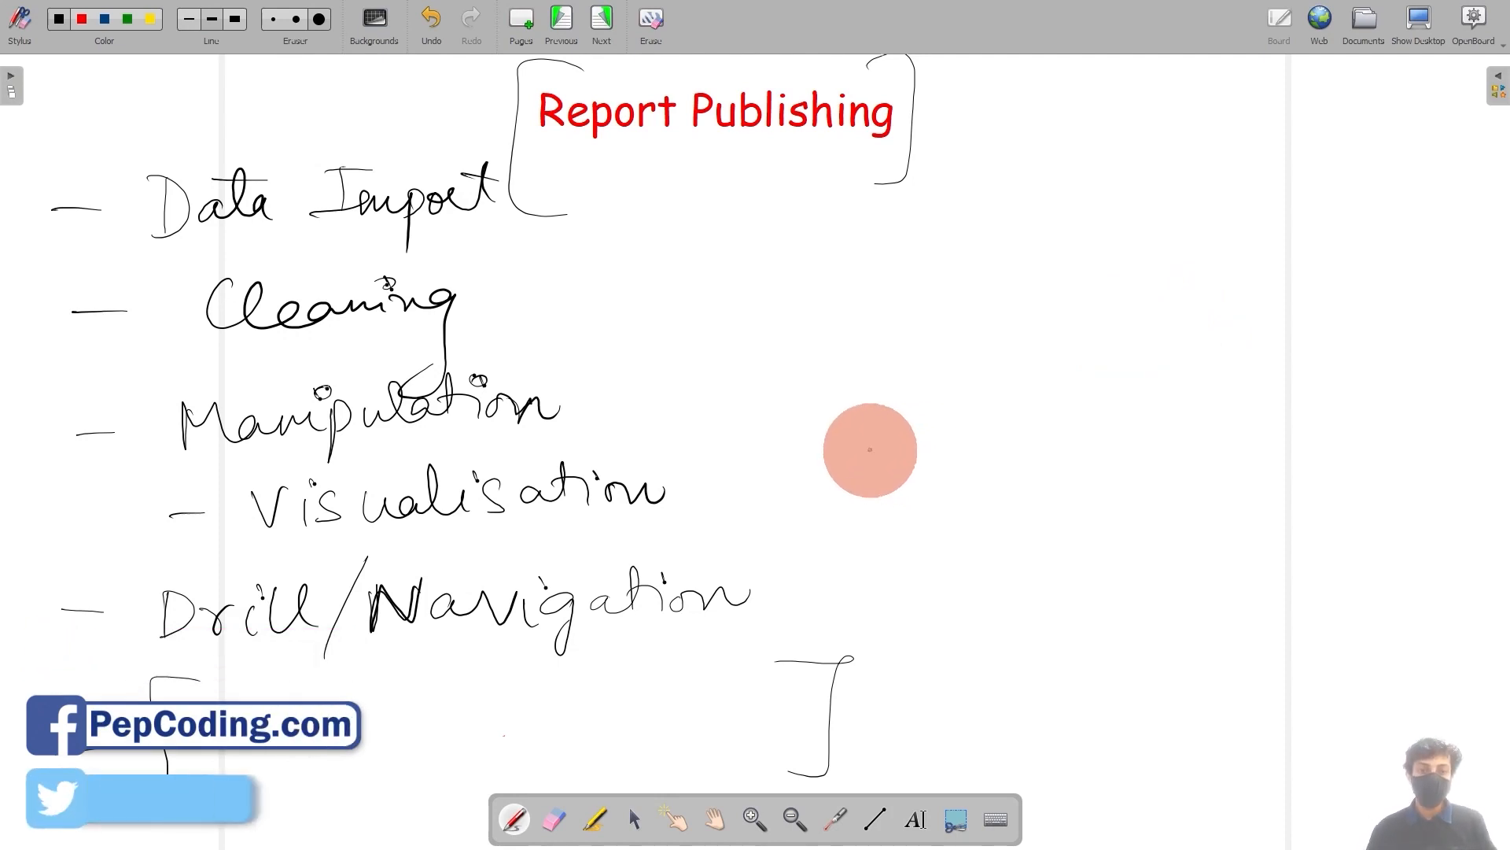
{"action": "mouse_move", "coordinate": [545, 162]}
{"action": "left_mouse_down"}
{"action": "mouse_move", "coordinate": [870, 151]}
{"action": "mouse_move", "coordinate": [819, 163]}
{"action": "mouse_move", "coordinate": [936, 176]}
{"action": "left_mouse_up"}
- Draw an arrow from the title to an underlined handwritten note "Power BI pro" and bracket the title again
{"action": "mouse_move", "coordinate": [917, 119]}
{"action": "left_mouse_down"}
{"action": "mouse_move", "coordinate": [1096, 94]}
{"action": "mouse_move", "coordinate": [1086, 77]}
{"action": "mouse_move", "coordinate": [1085, 107]}
{"action": "mouse_move", "coordinate": [1148, 113]}
{"action": "mouse_move", "coordinate": [1224, 81]}
{"action": "mouse_move", "coordinate": [1306, 139]}
{"action": "mouse_move", "coordinate": [1399, 102]}
{"action": "mouse_move", "coordinate": [1366, 95]}
{"action": "mouse_move", "coordinate": [1370, 115]}
{"action": "left_mouse_up"}
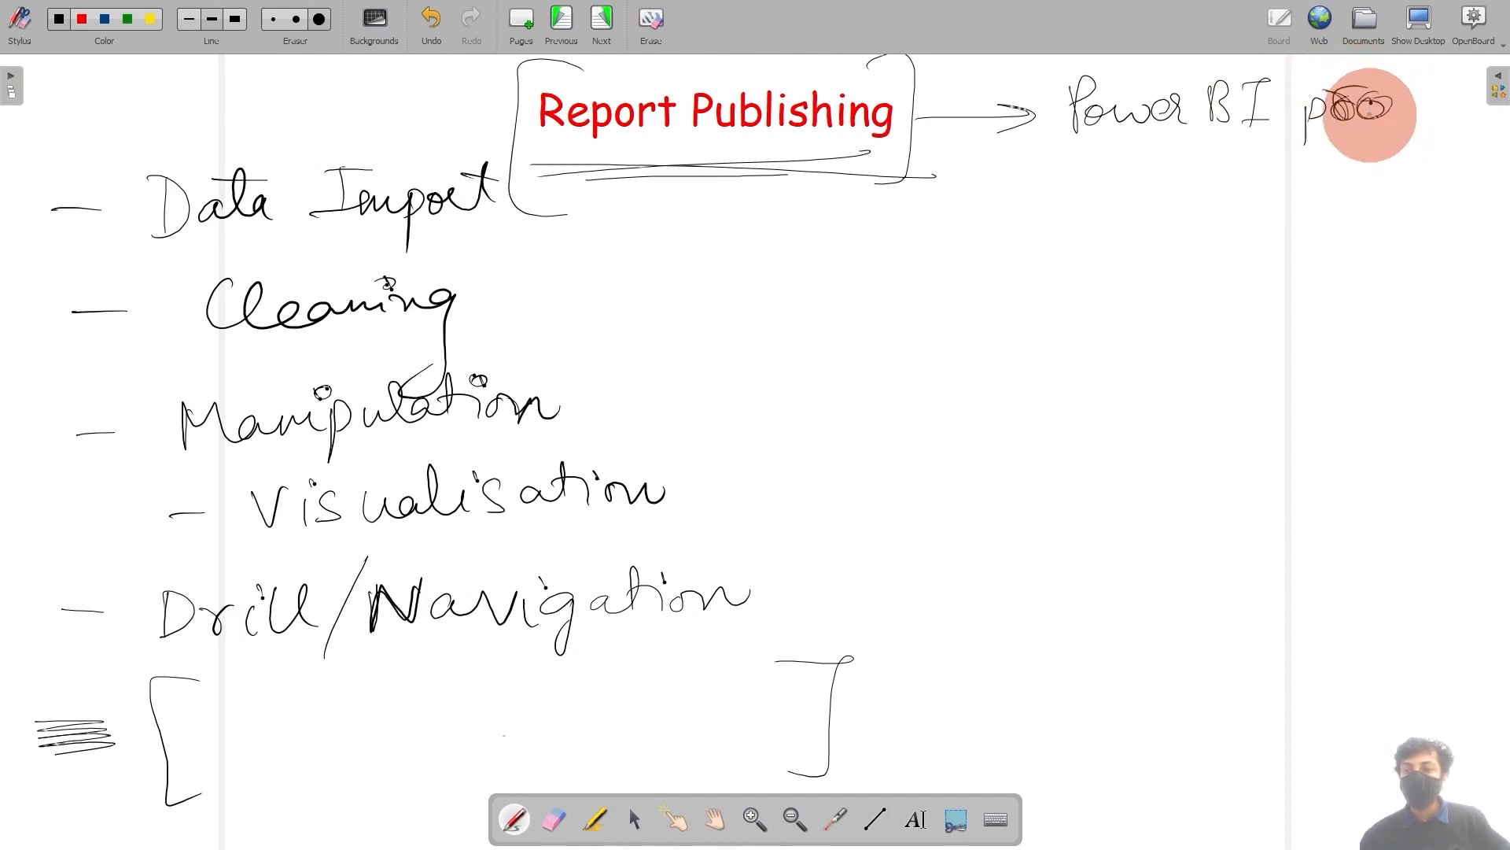
{"action": "mouse_move", "coordinate": [1028, 135]}
{"action": "left_mouse_down"}
{"action": "mouse_move", "coordinate": [1086, 145]}
{"action": "mouse_move", "coordinate": [1112, 101]}
{"action": "mouse_move", "coordinate": [1061, 130]}
{"action": "mouse_move", "coordinate": [1102, 83]}
{"action": "mouse_move", "coordinate": [1058, 130]}
{"action": "left_mouse_up"}
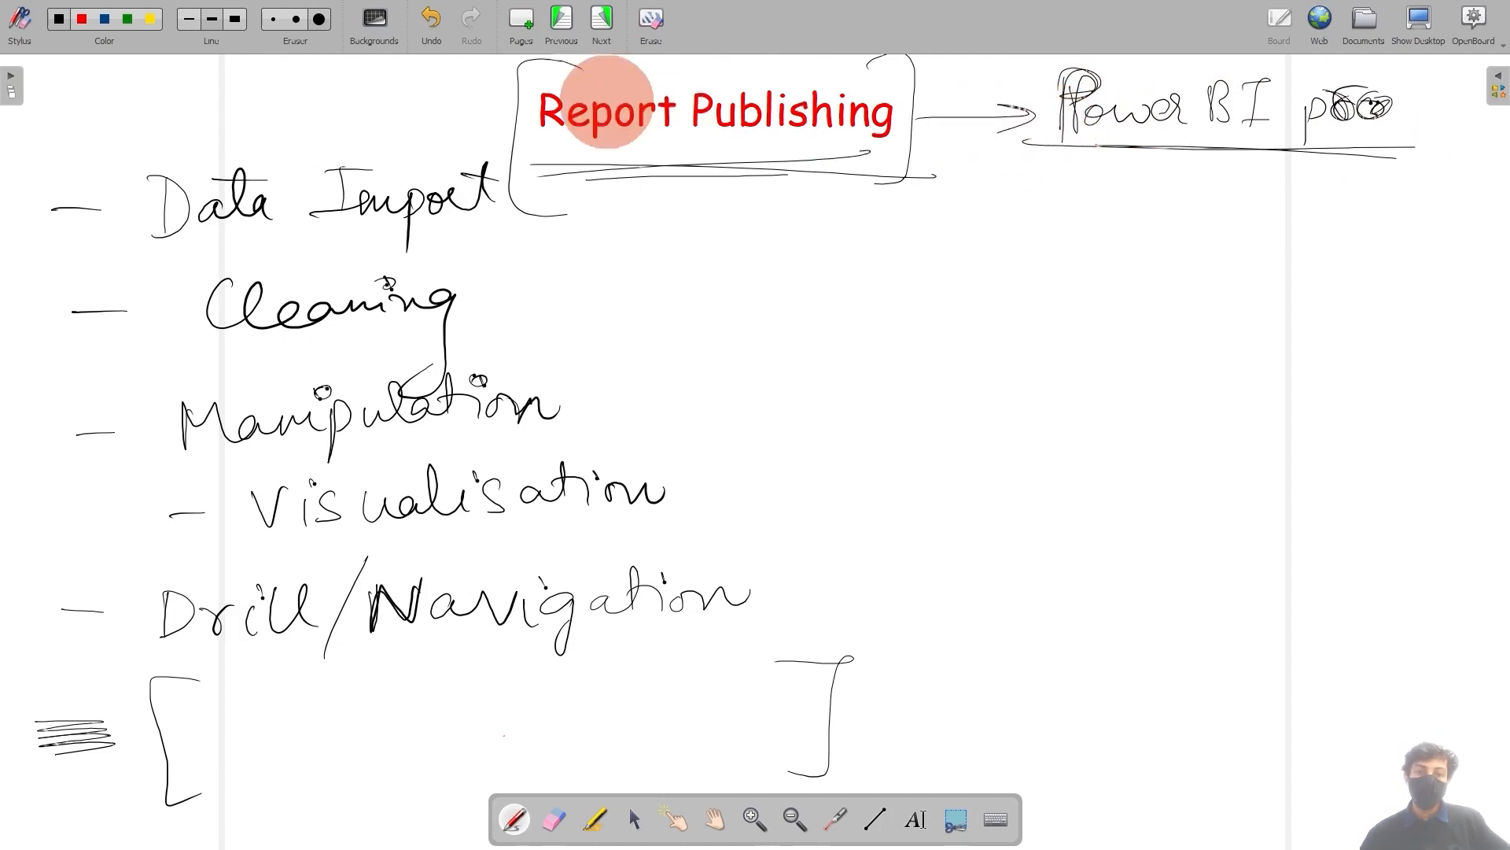
{"action": "mouse_move", "coordinate": [568, 63]}
{"action": "left_mouse_down"}
{"action": "mouse_move", "coordinate": [508, 136]}
{"action": "mouse_move", "coordinate": [883, 94]}
{"action": "mouse_move", "coordinate": [829, 162]}
{"action": "mouse_move", "coordinate": [846, 124]}
{"action": "left_mouse_up"}
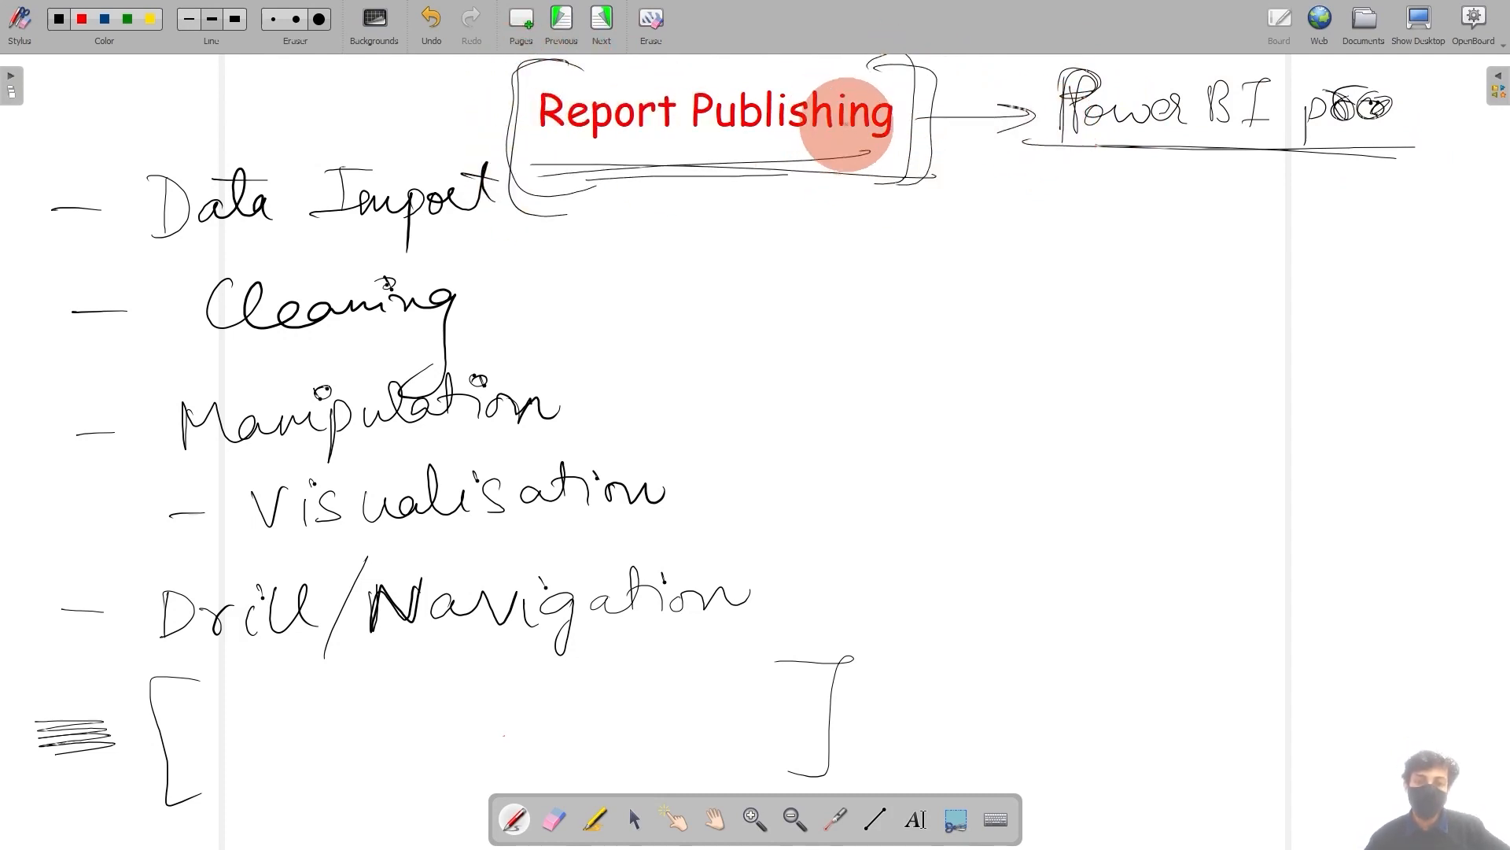
- Draw a downward arrow under "Power BI pro" to the handwritten note "2 month" and circle that note
{"action": "mouse_move", "coordinate": [1154, 161]}
{"action": "left_mouse_down"}
{"action": "mouse_move", "coordinate": [1136, 202]}
{"action": "mouse_move", "coordinate": [1150, 211]}
{"action": "left_mouse_up"}
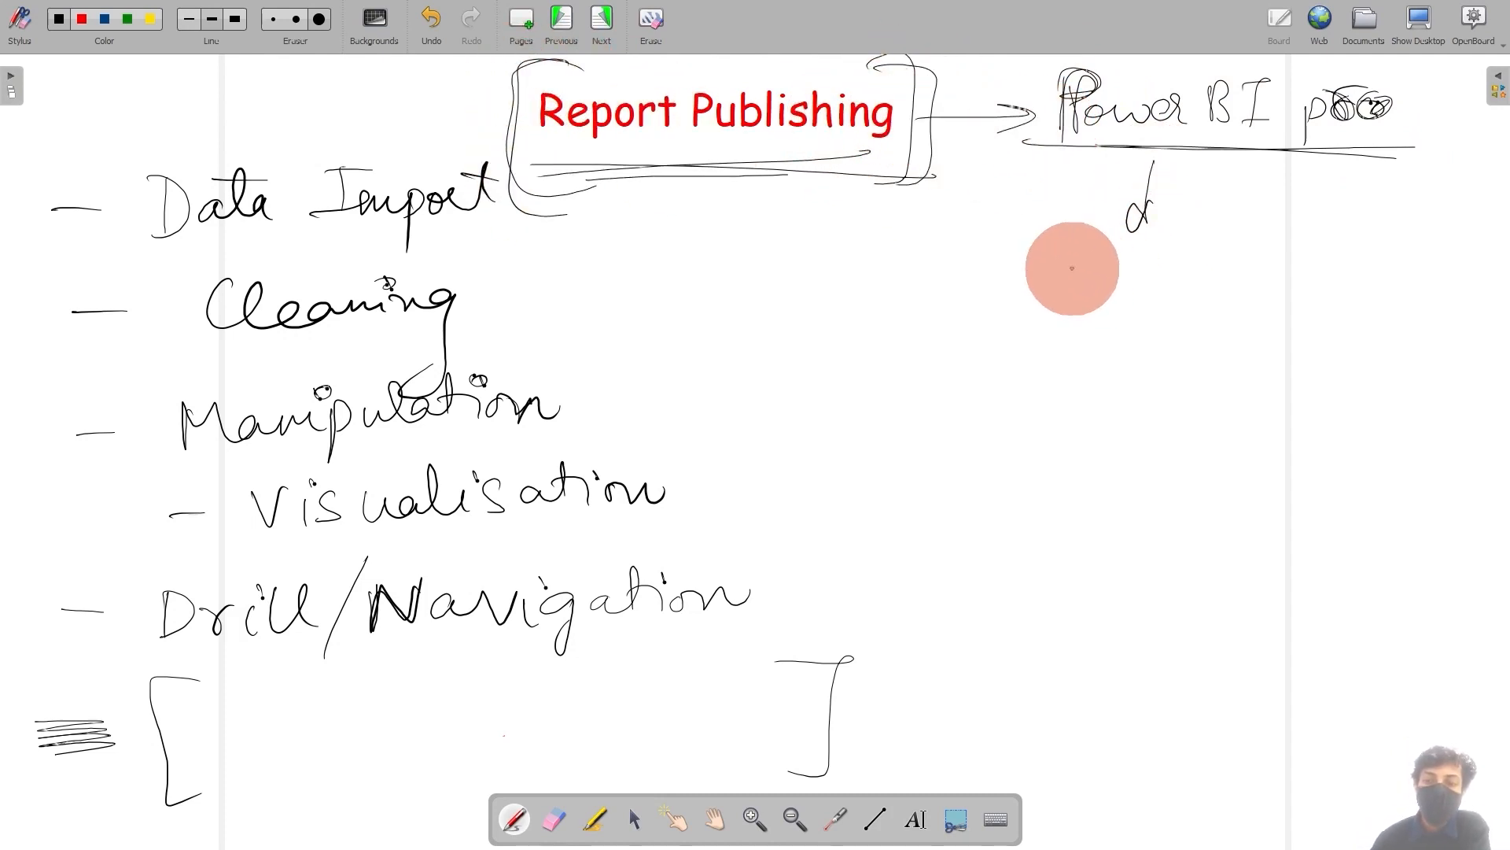
{"action": "mouse_move", "coordinate": [1067, 252]}
{"action": "left_mouse_down"}
{"action": "mouse_move", "coordinate": [1076, 307]}
{"action": "mouse_move", "coordinate": [1207, 268]}
{"action": "mouse_move", "coordinate": [1233, 284]}
{"action": "left_mouse_up"}
{"action": "left_click_drag", "start_coordinate": [1277, 211], "coordinate": [1290, 275]}
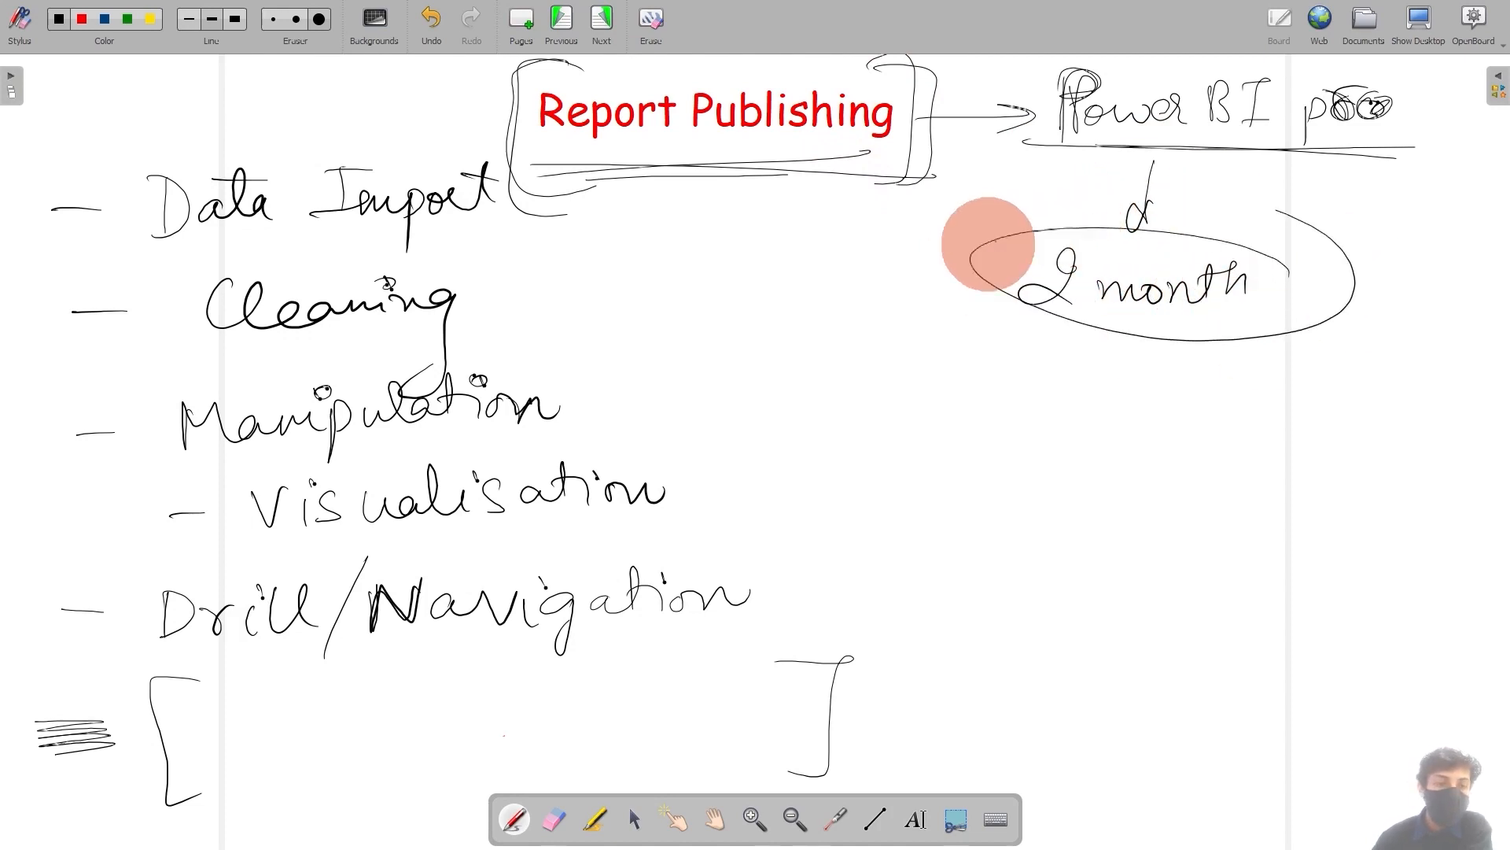
- Switch to the Power BI service in the browser and create a workspace named Pep_Intro_PBI with the description "intro to power bi"
{"action": "key", "text": "alt+Tab"}
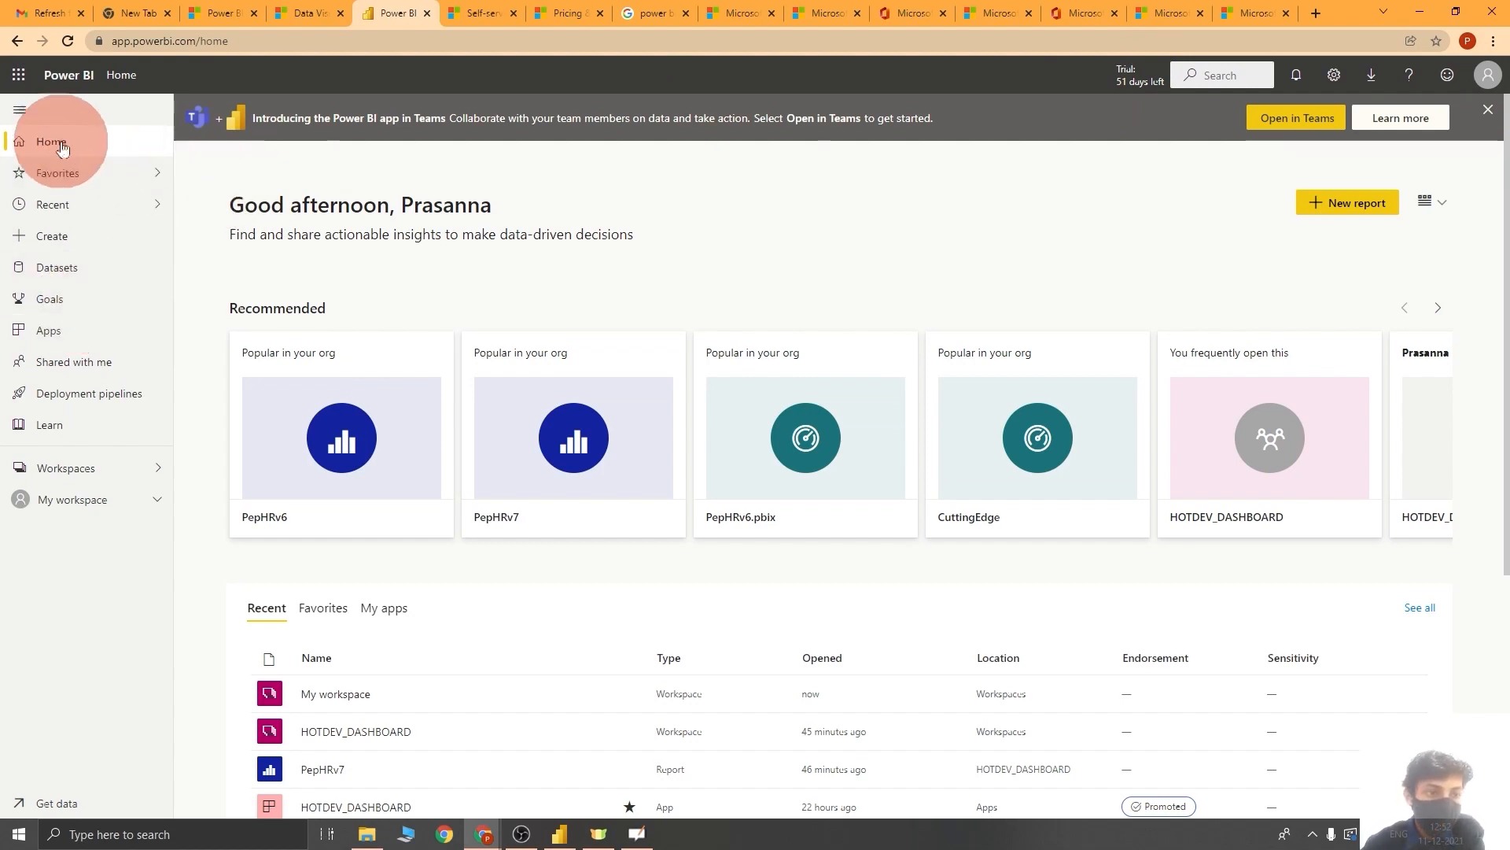
{"action": "left_click", "coordinate": [76, 472]}
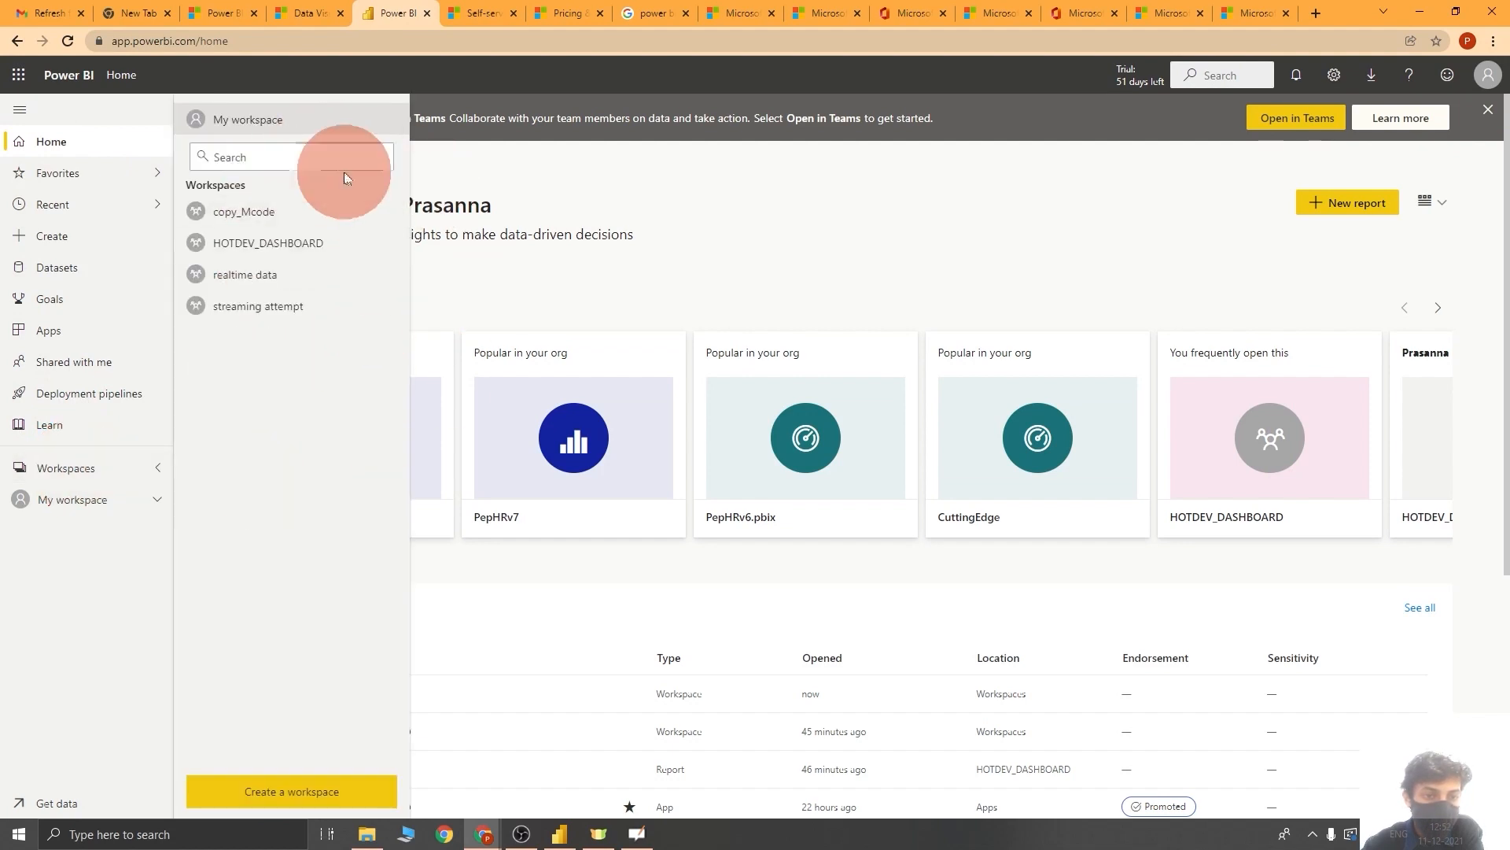
{"action": "left_click", "coordinate": [288, 791]}
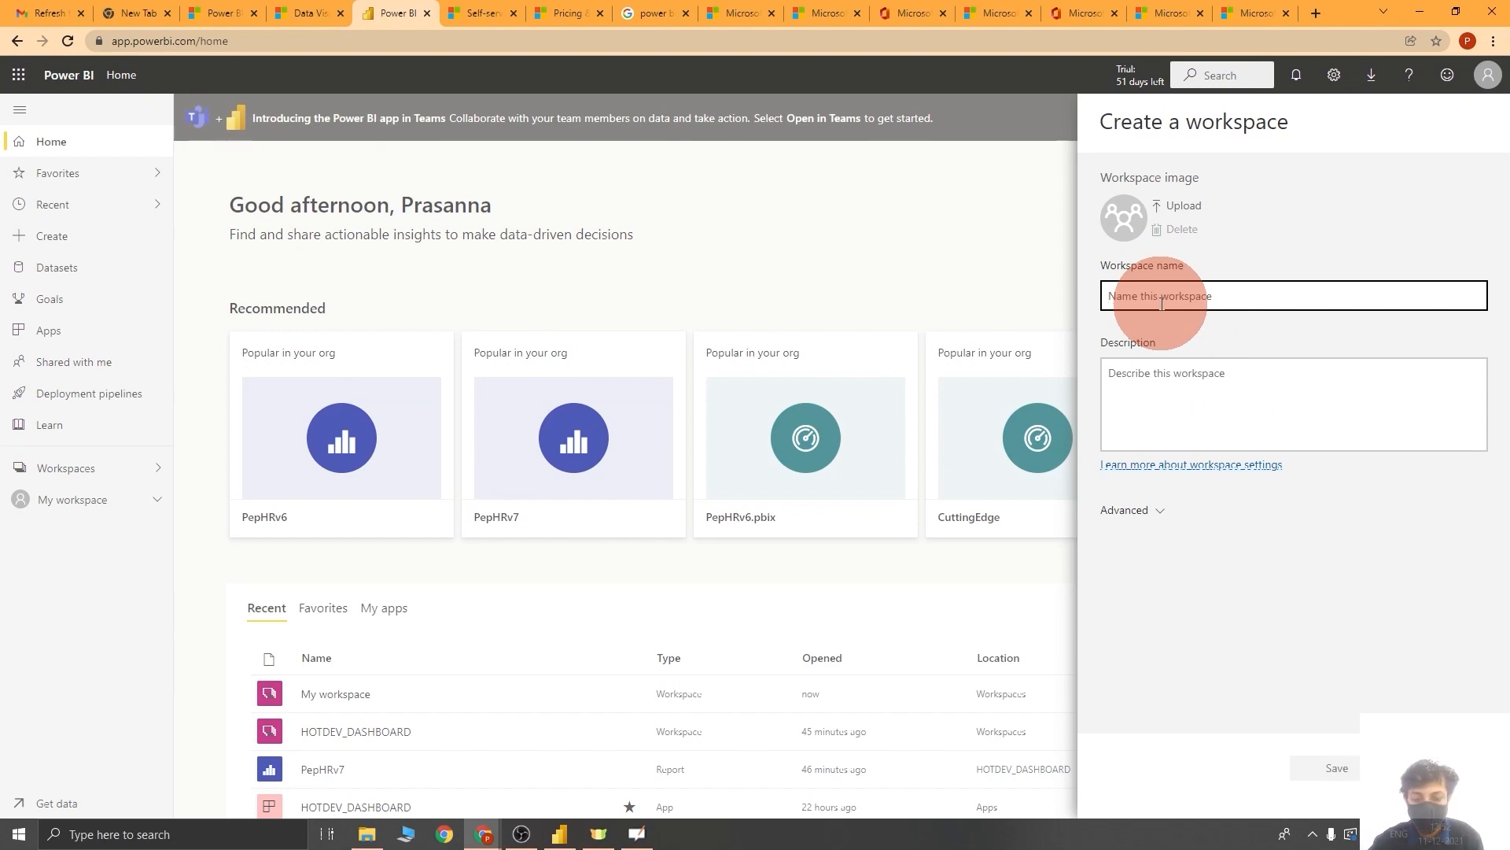
{"action": "type", "text": "Pep_Intro_PBI"}
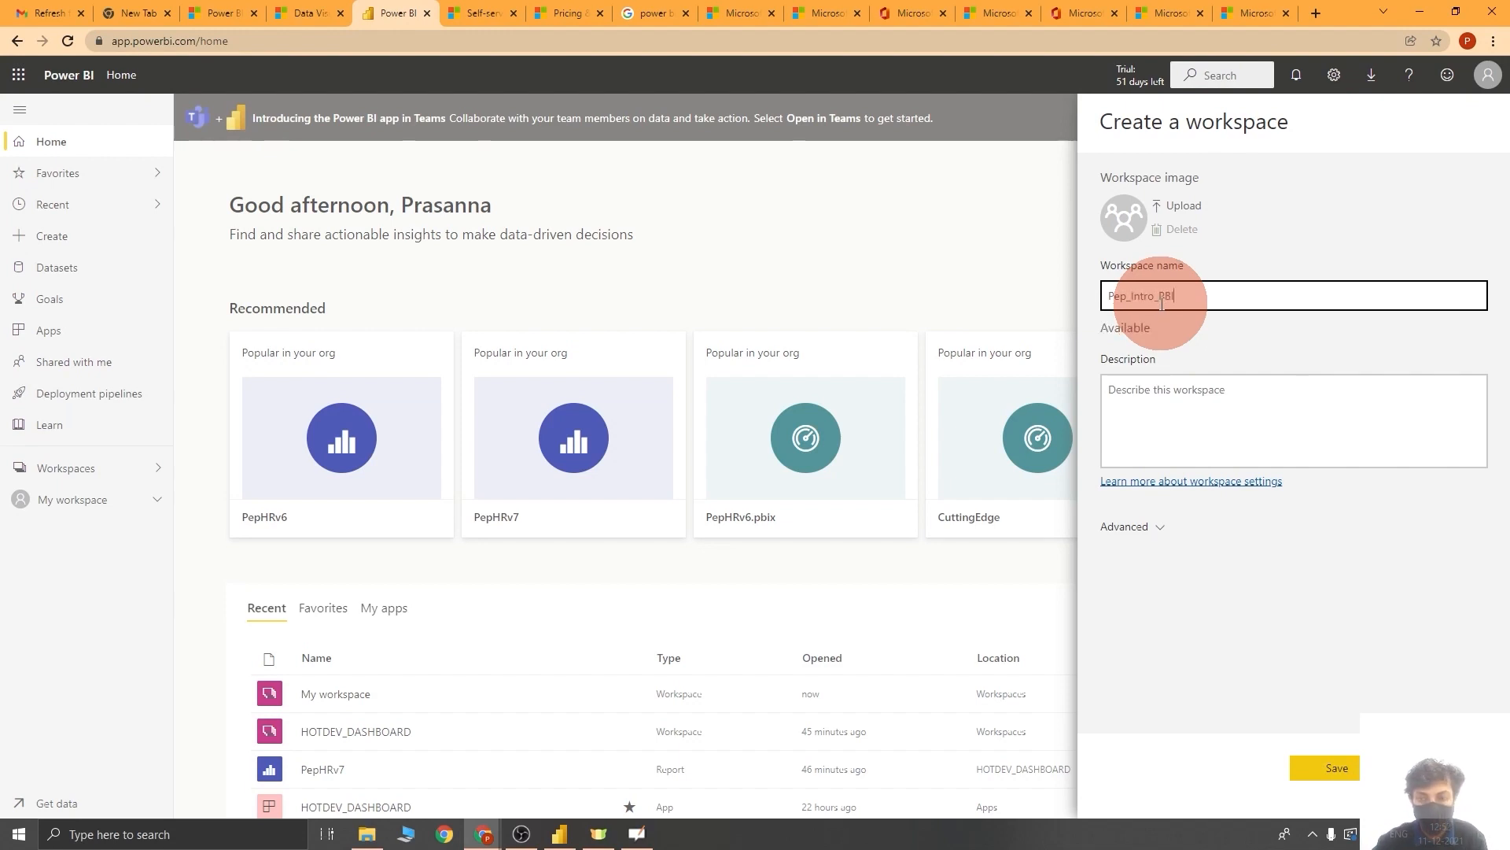
{"action": "left_click", "coordinate": [1168, 428]}
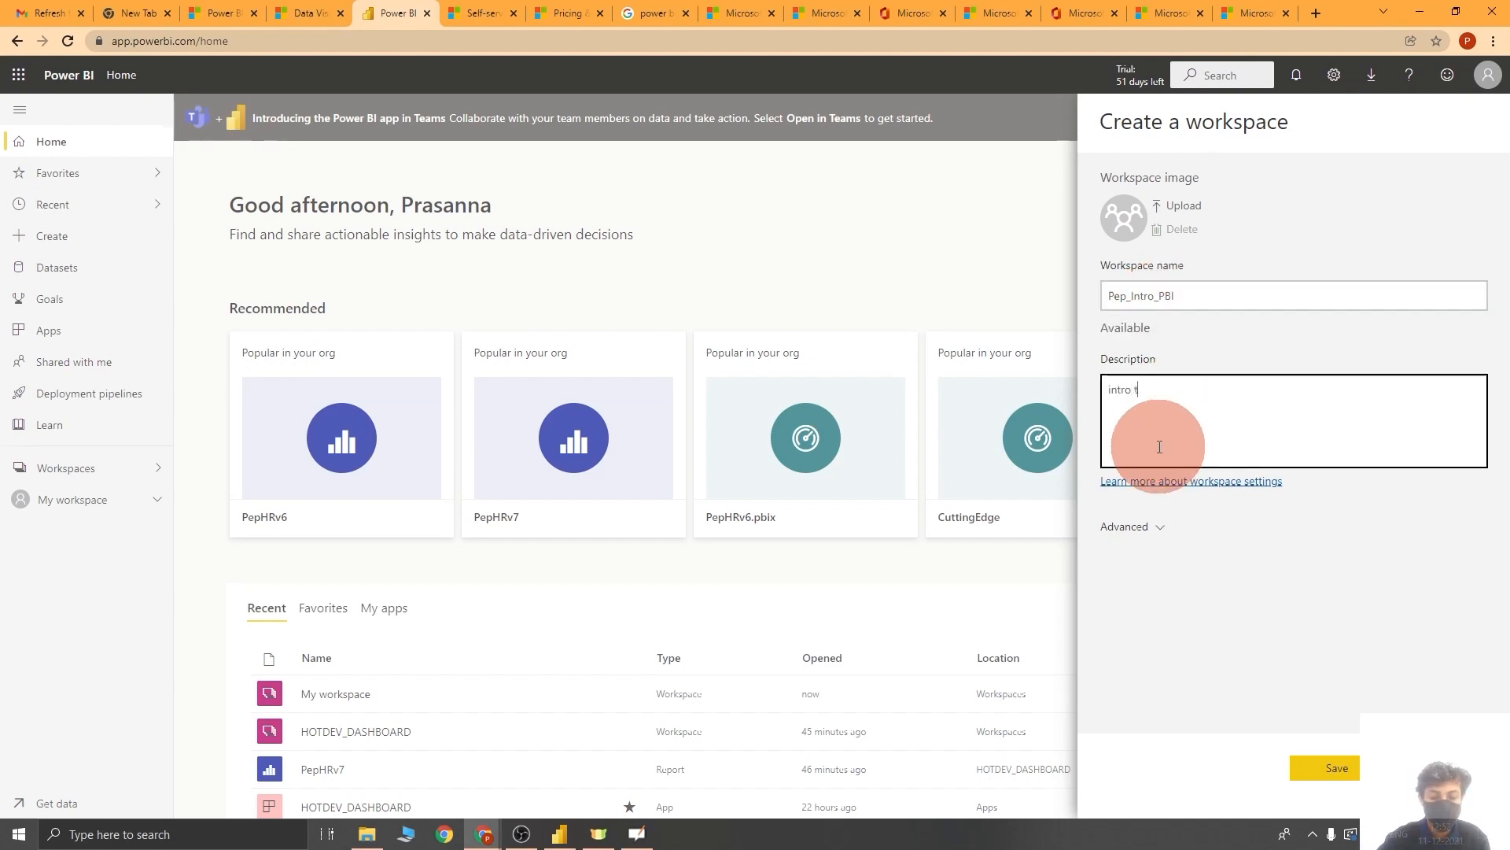
{"action": "type", "text": "intro to power bi"}
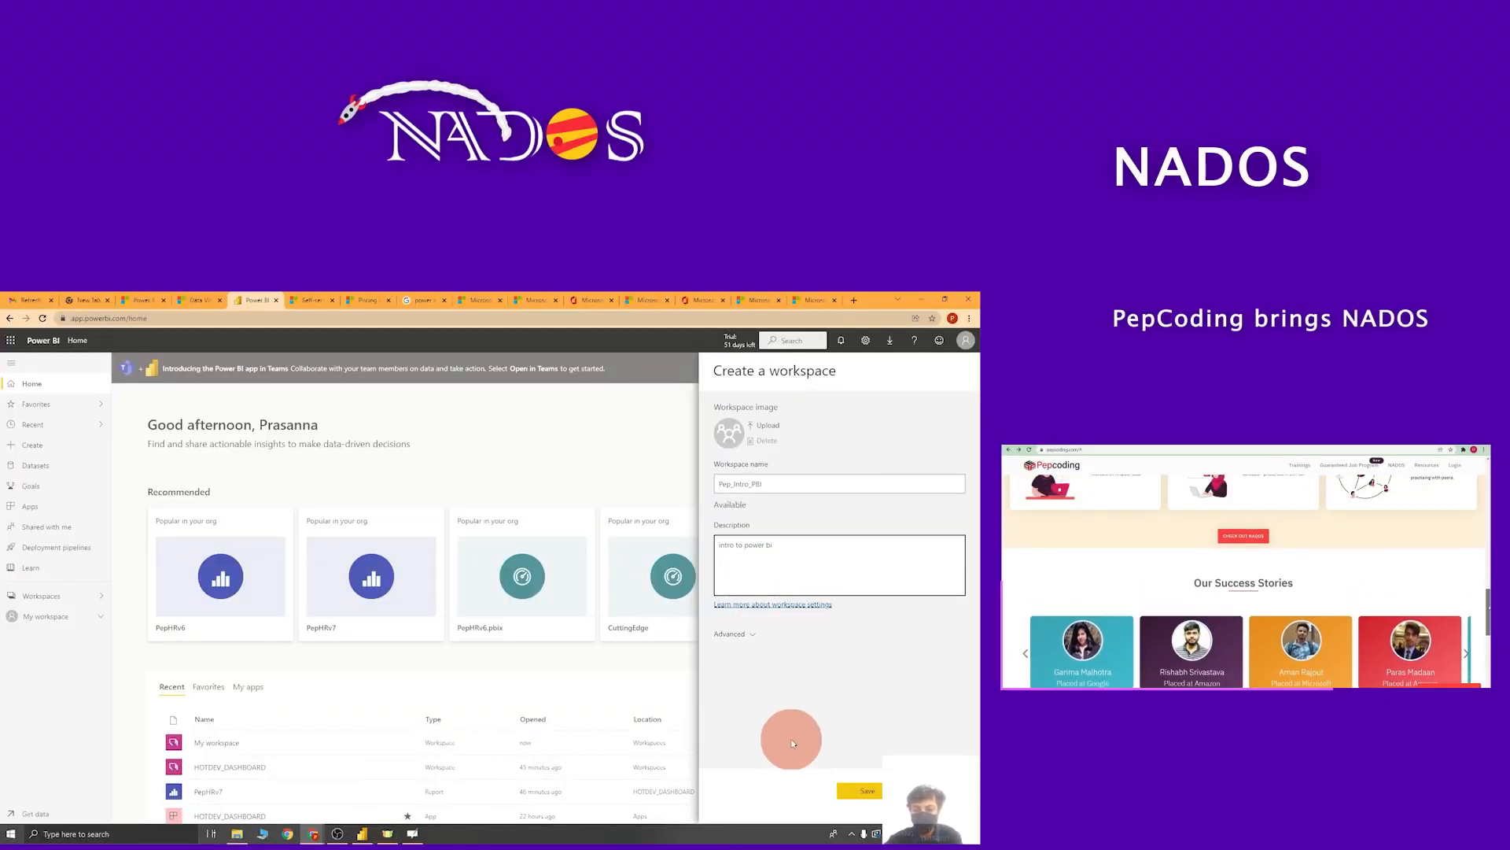
{"action": "left_click", "coordinate": [865, 791]}
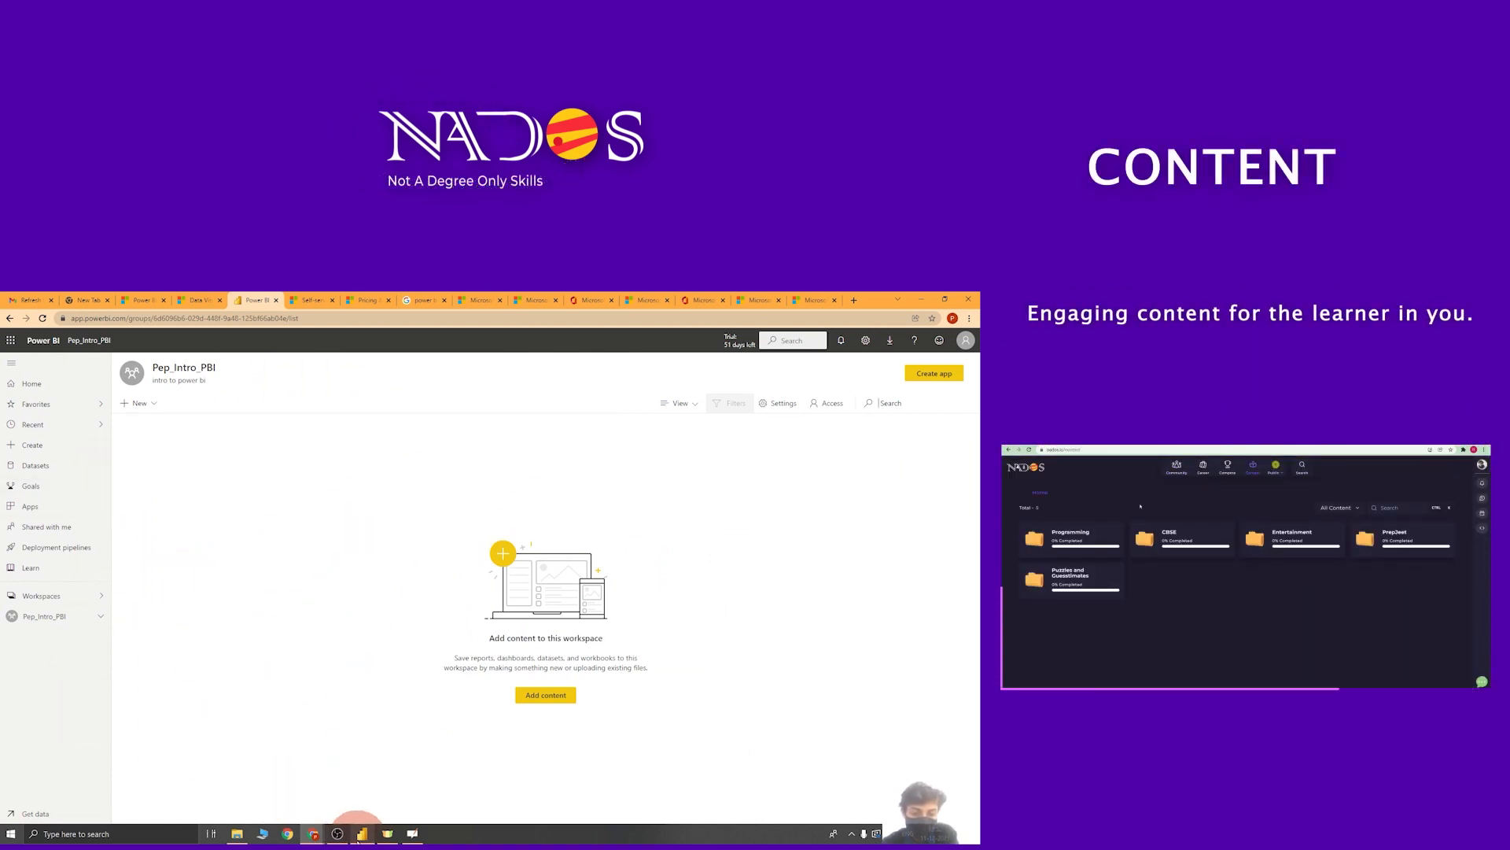
- Switch to Power BI Desktop, save the changes to the video report and publish it to the Pep_Intro_PBI workspace
{"action": "left_click", "coordinate": [361, 833]}
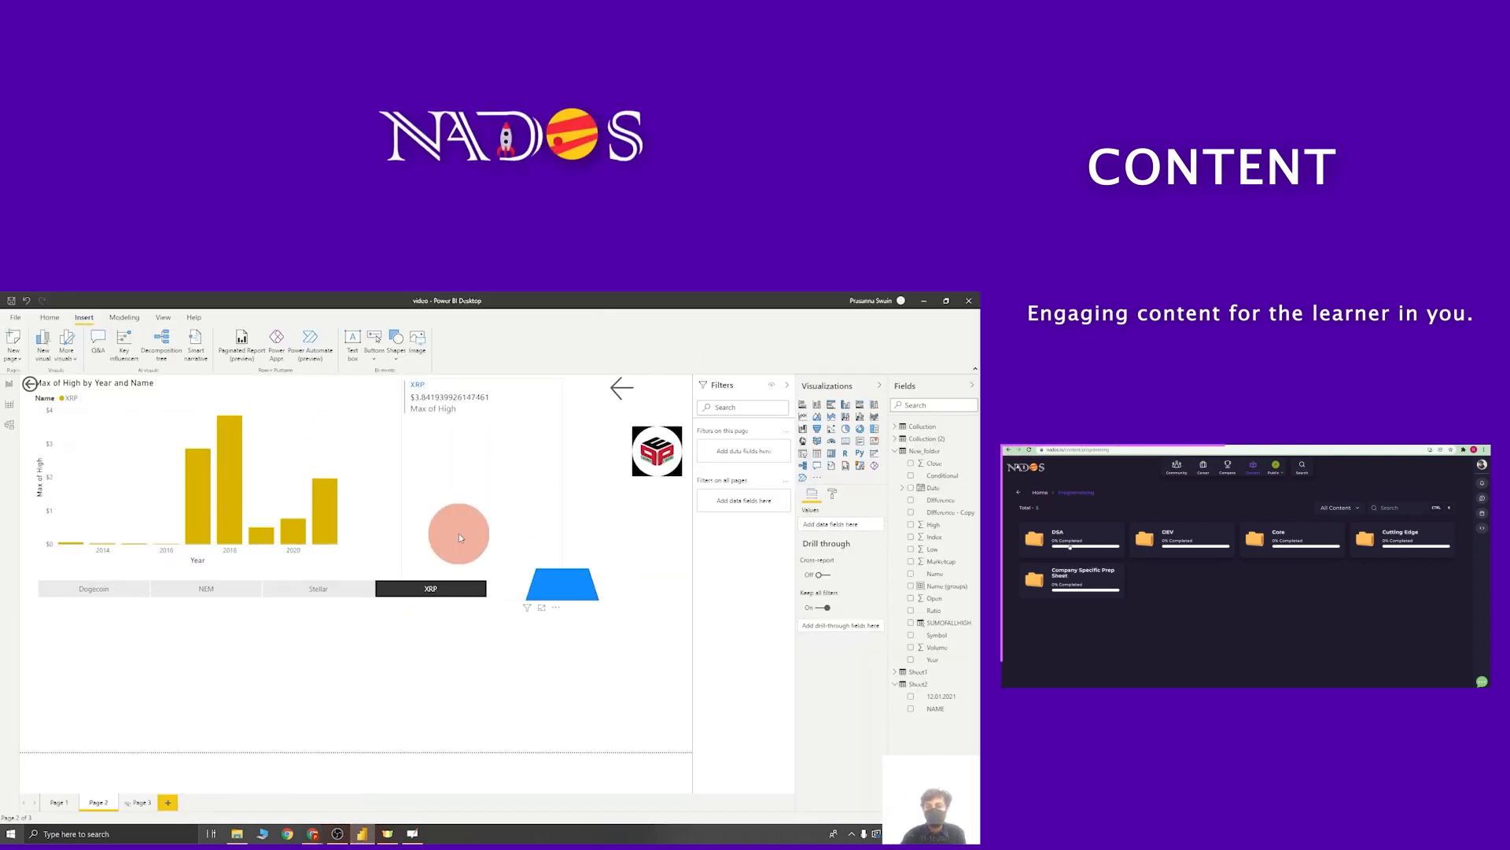
{"action": "left_click", "coordinate": [47, 319]}
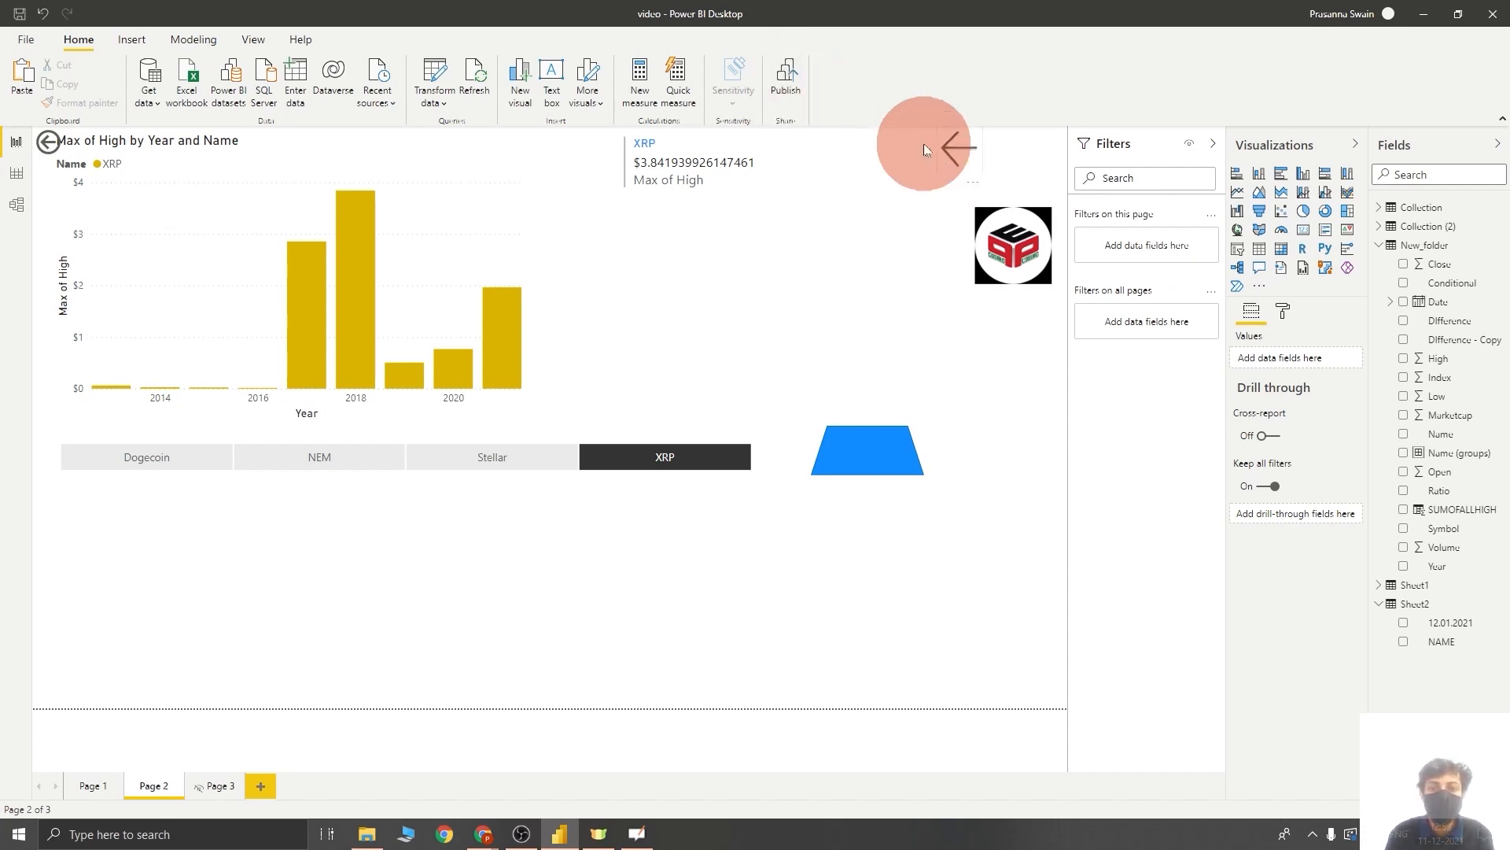
{"action": "left_click", "coordinate": [786, 74]}
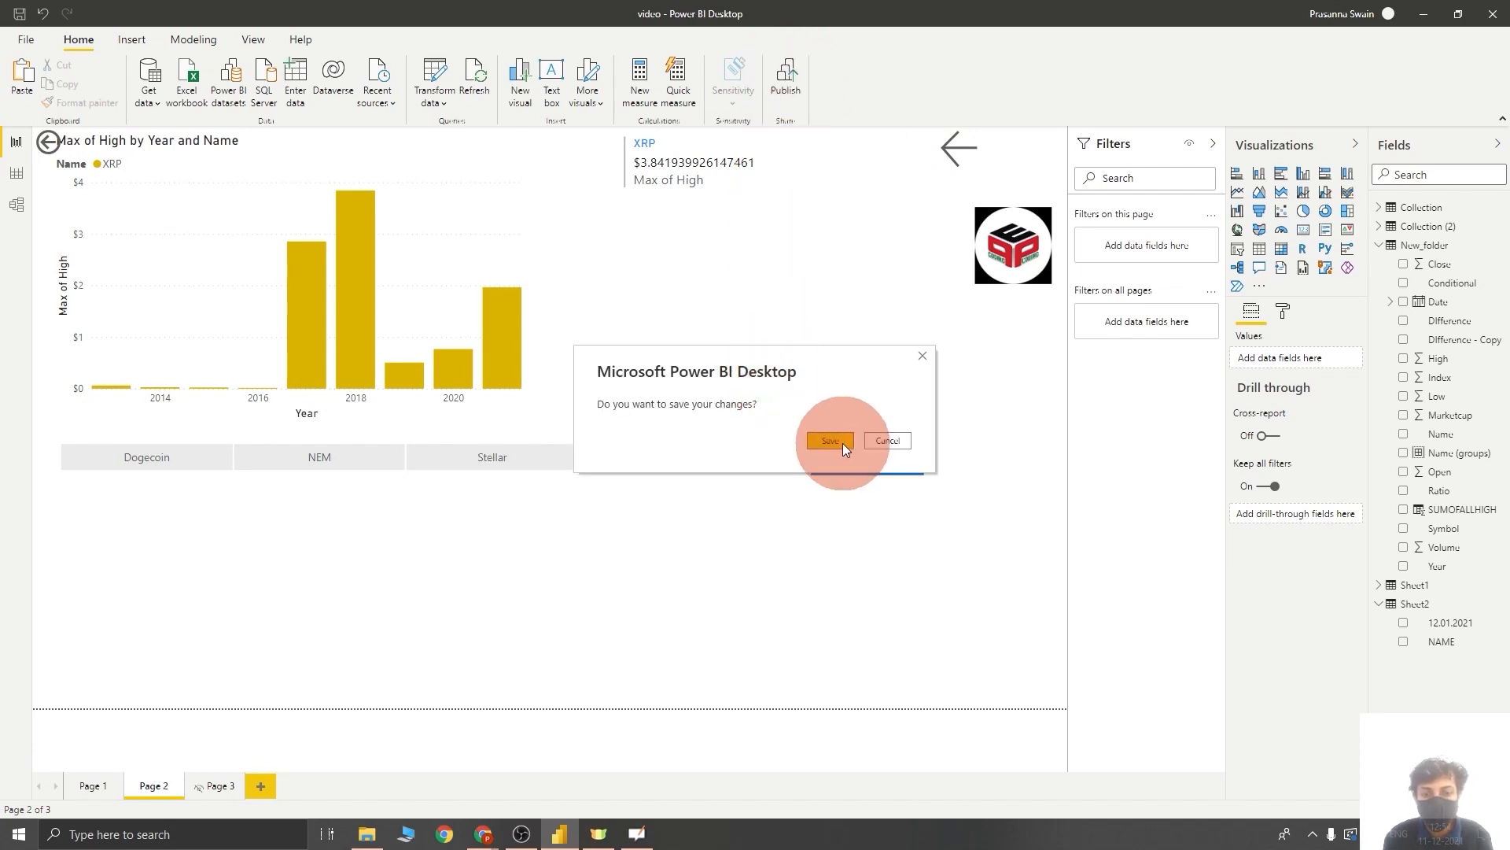
{"action": "left_click", "coordinate": [831, 440]}
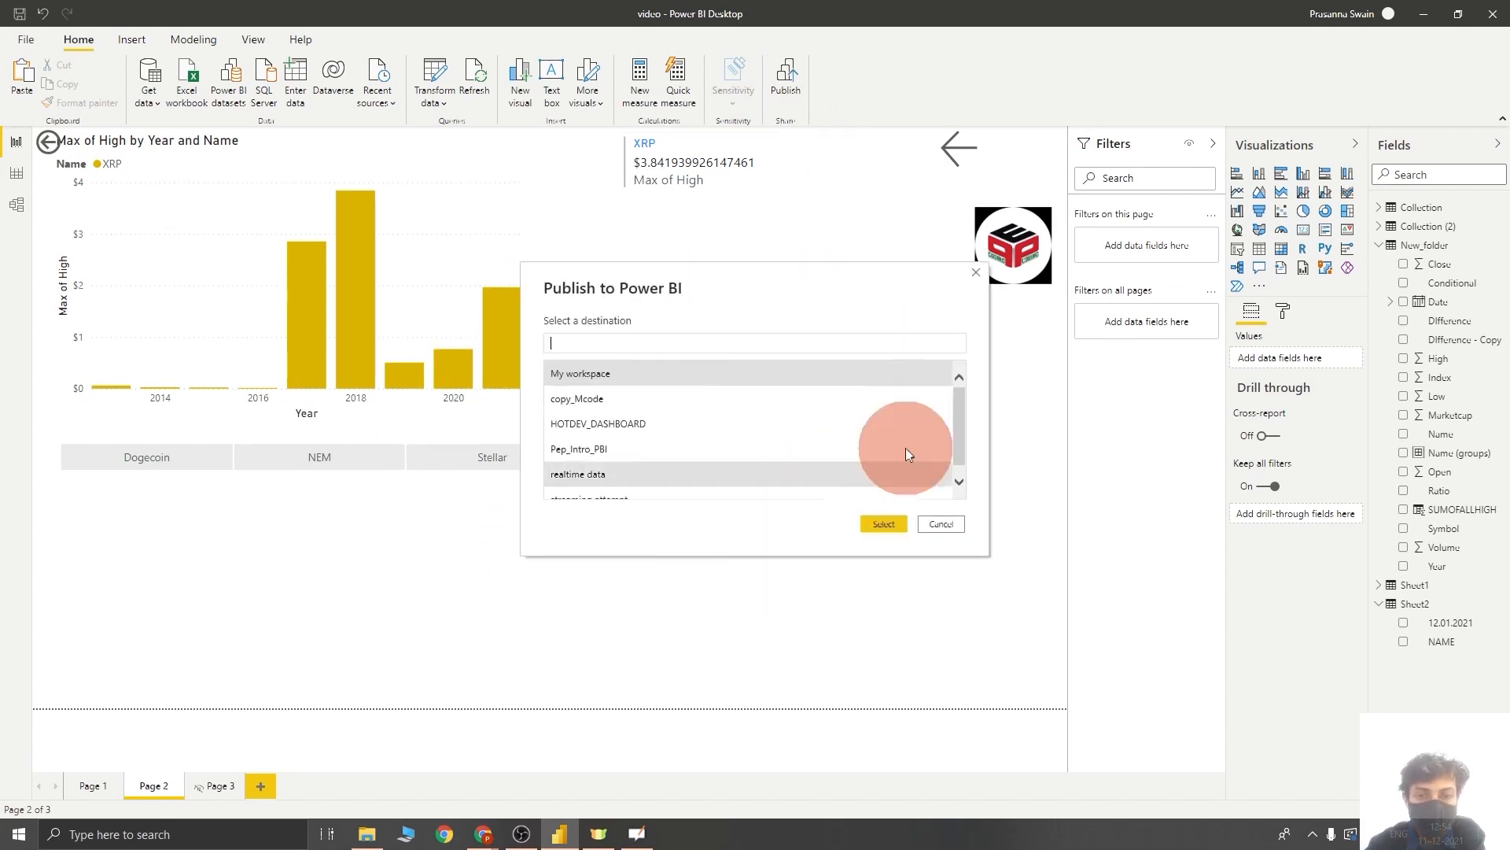
{"action": "scroll", "coordinate": [630, 472], "scroll_direction": "down", "scroll_amount": 1}
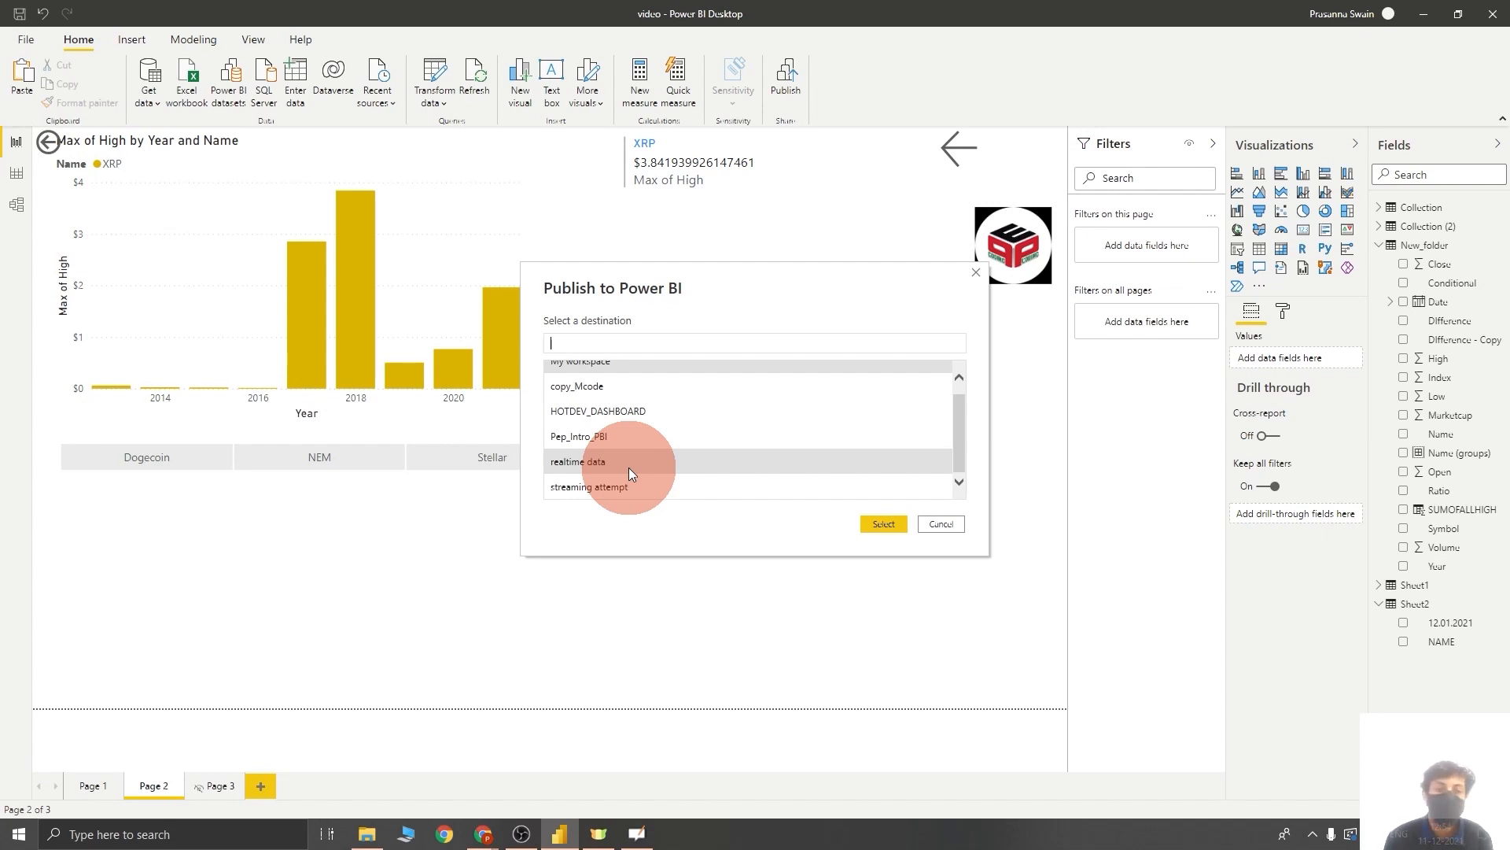
{"action": "scroll", "coordinate": [696, 425], "scroll_direction": "up", "scroll_amount": 1}
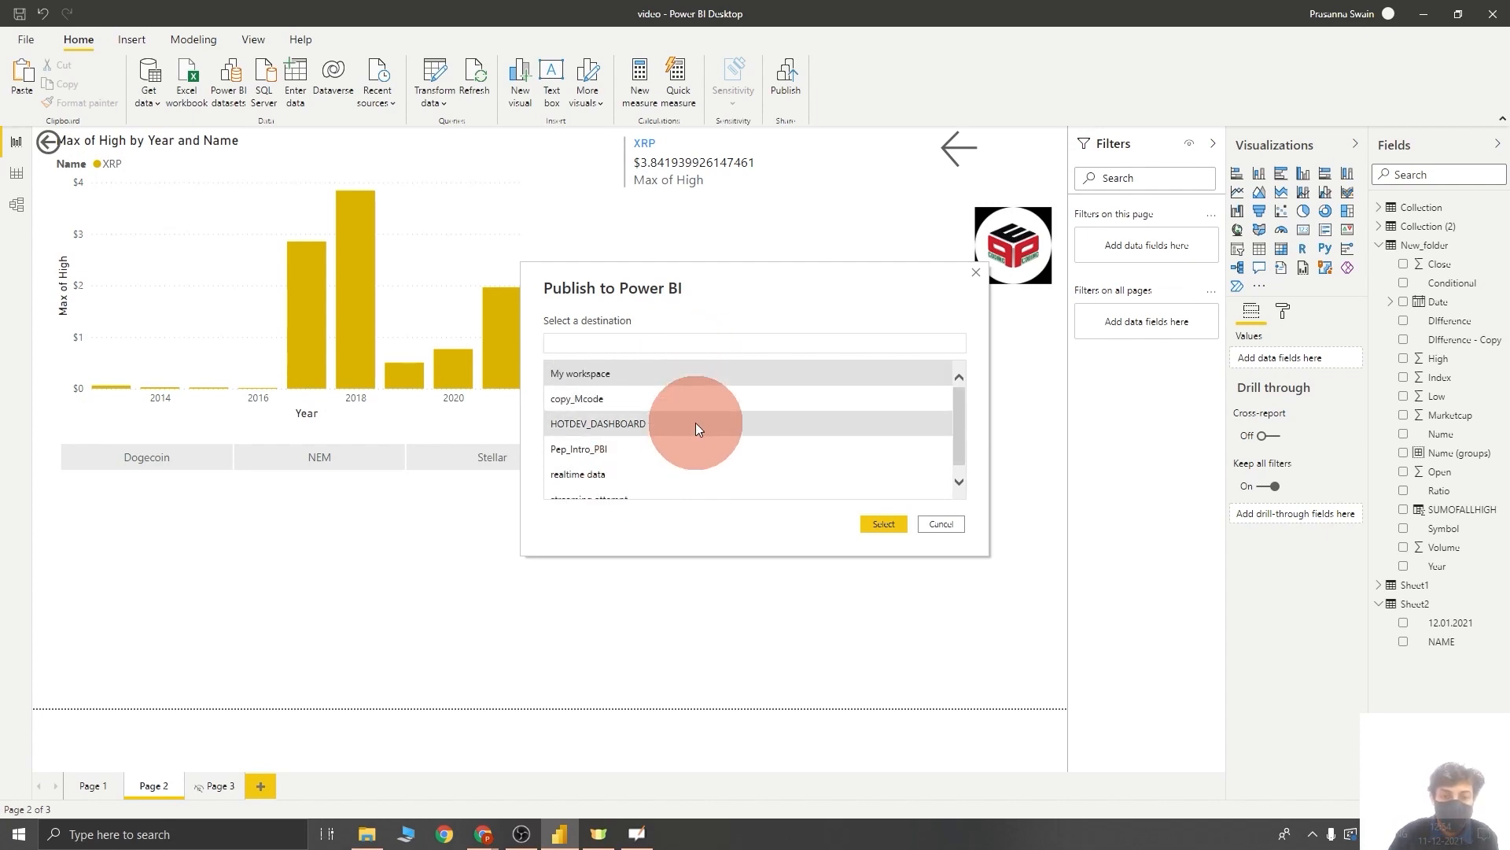
{"action": "scroll", "coordinate": [696, 422], "scroll_direction": "down", "scroll_amount": 1}
{"action": "scroll", "coordinate": [630, 444], "scroll_direction": "up", "scroll_amount": 1}
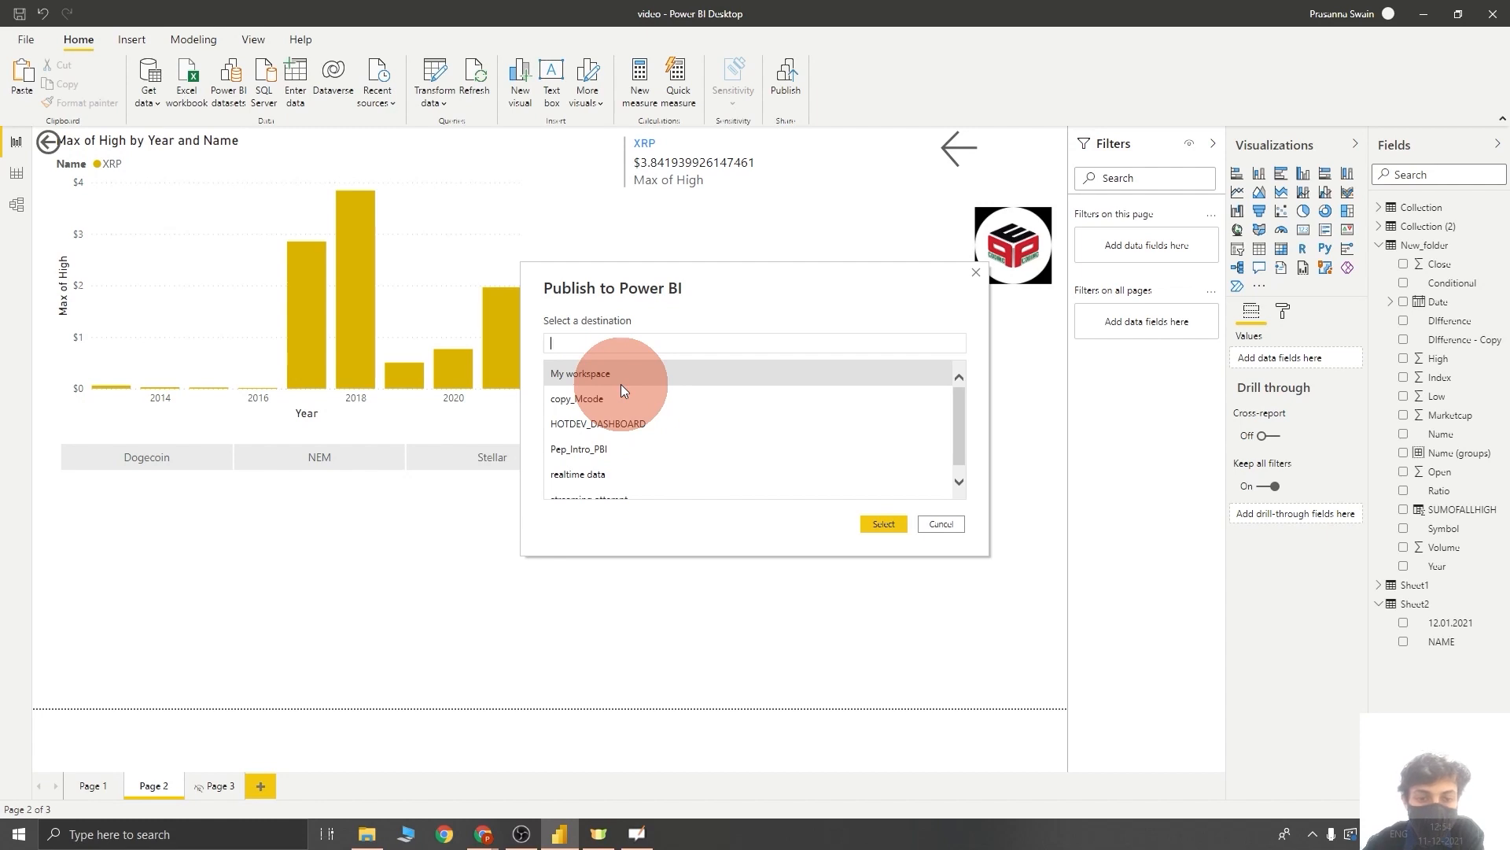
{"action": "scroll", "coordinate": [627, 468], "scroll_direction": "down", "scroll_amount": 1}
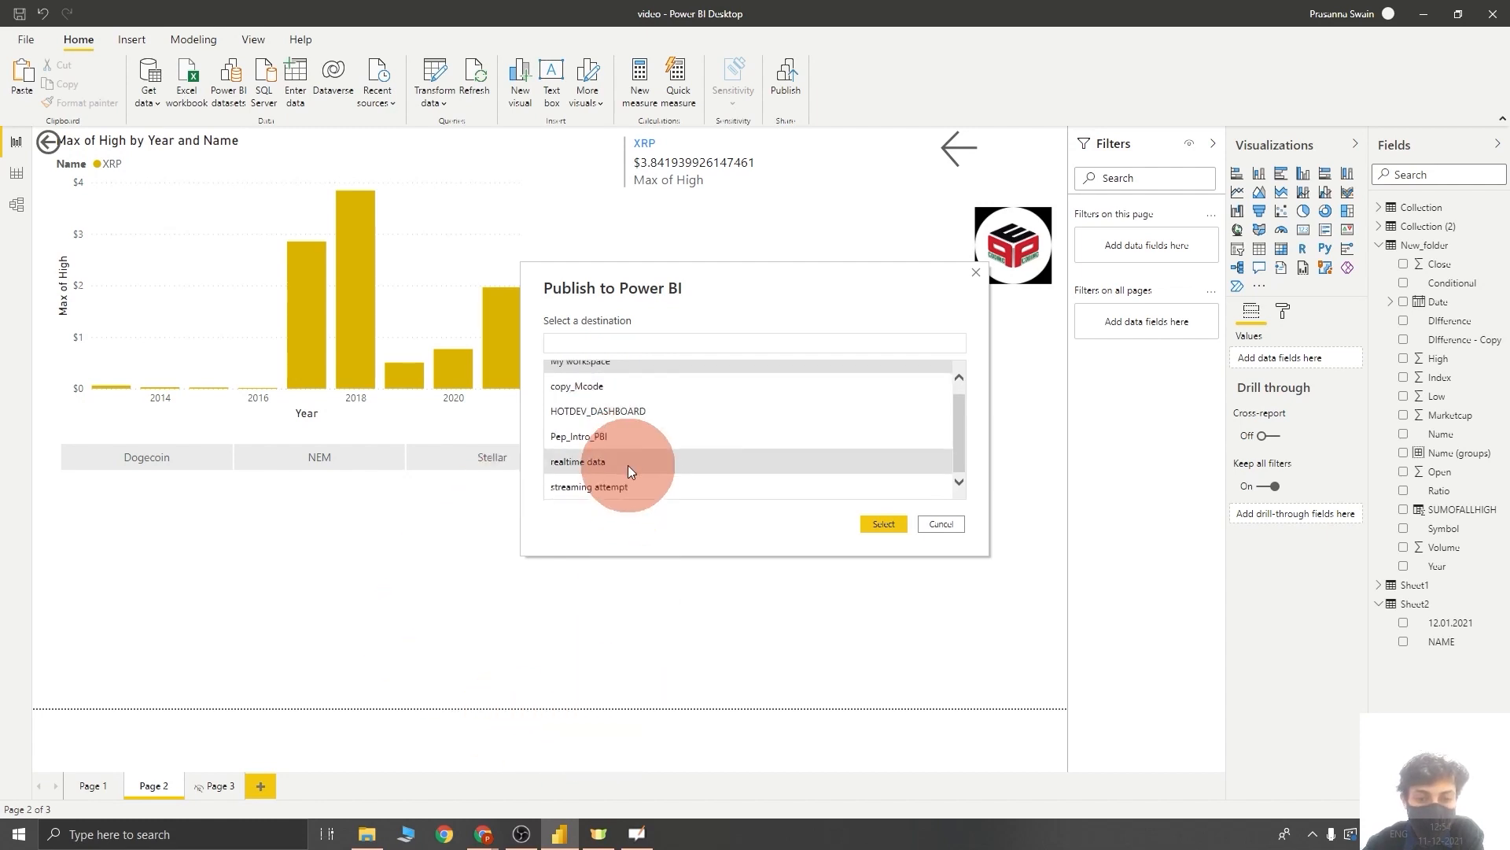
{"action": "left_click", "coordinate": [593, 439]}
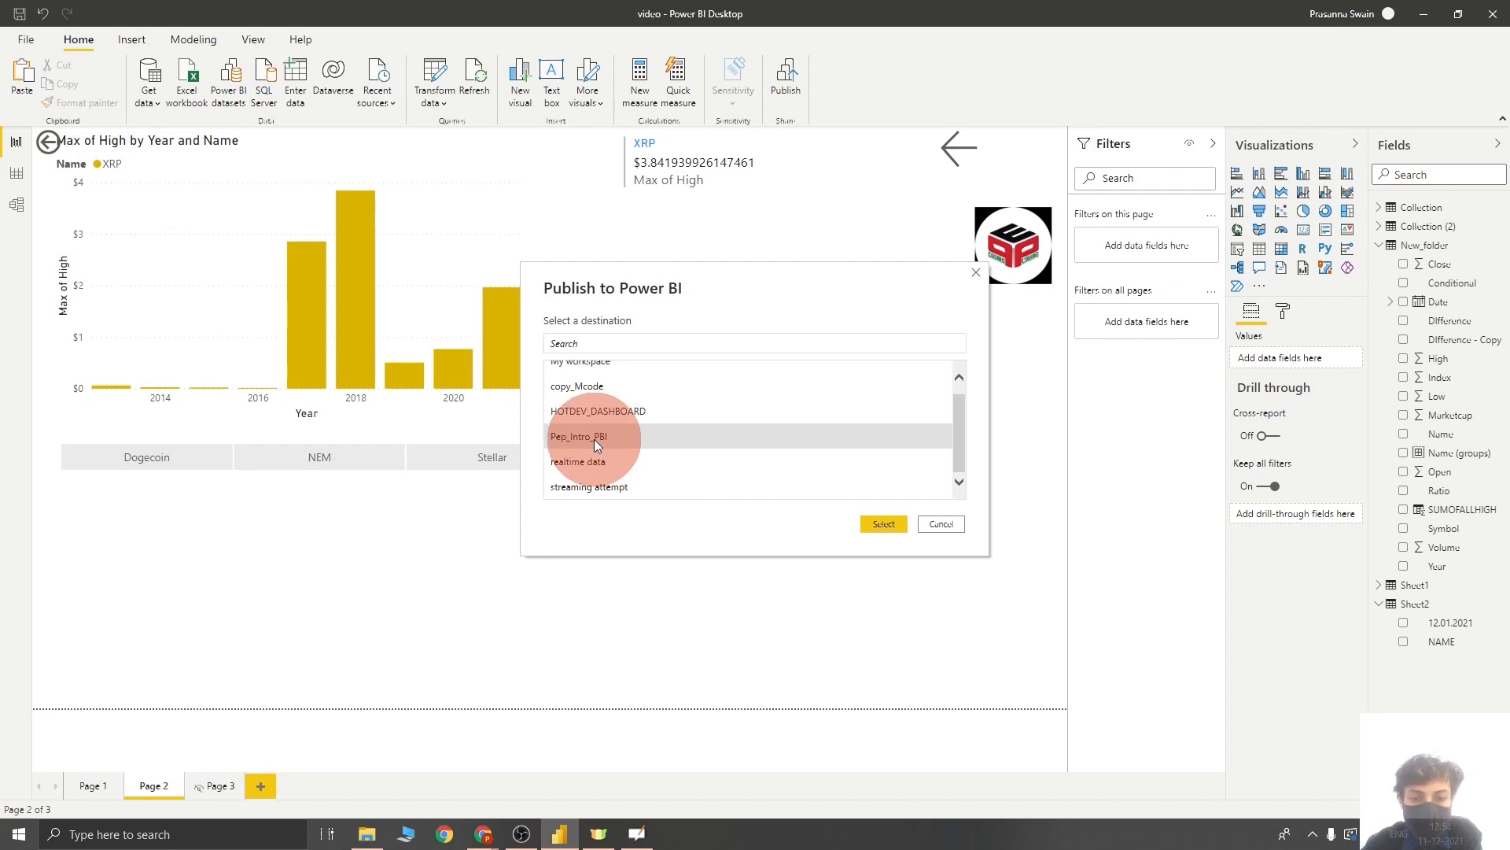
{"action": "left_click", "coordinate": [882, 524]}
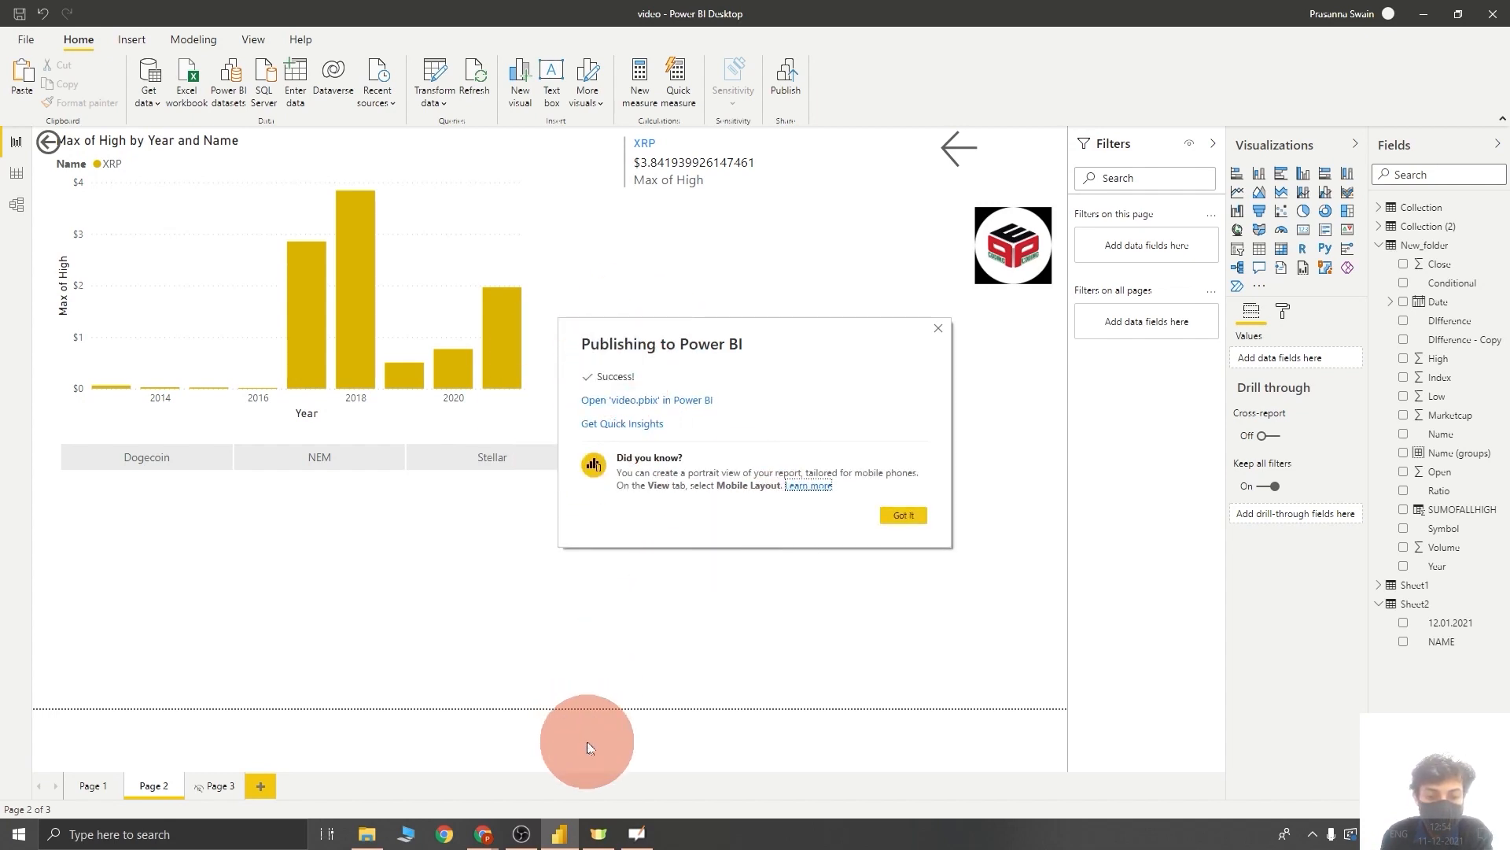
- Switch back to the Pep_Intro_PBI workspace in the browser, reload it and open the published video report
{"action": "mouse_move", "coordinate": [486, 840]}
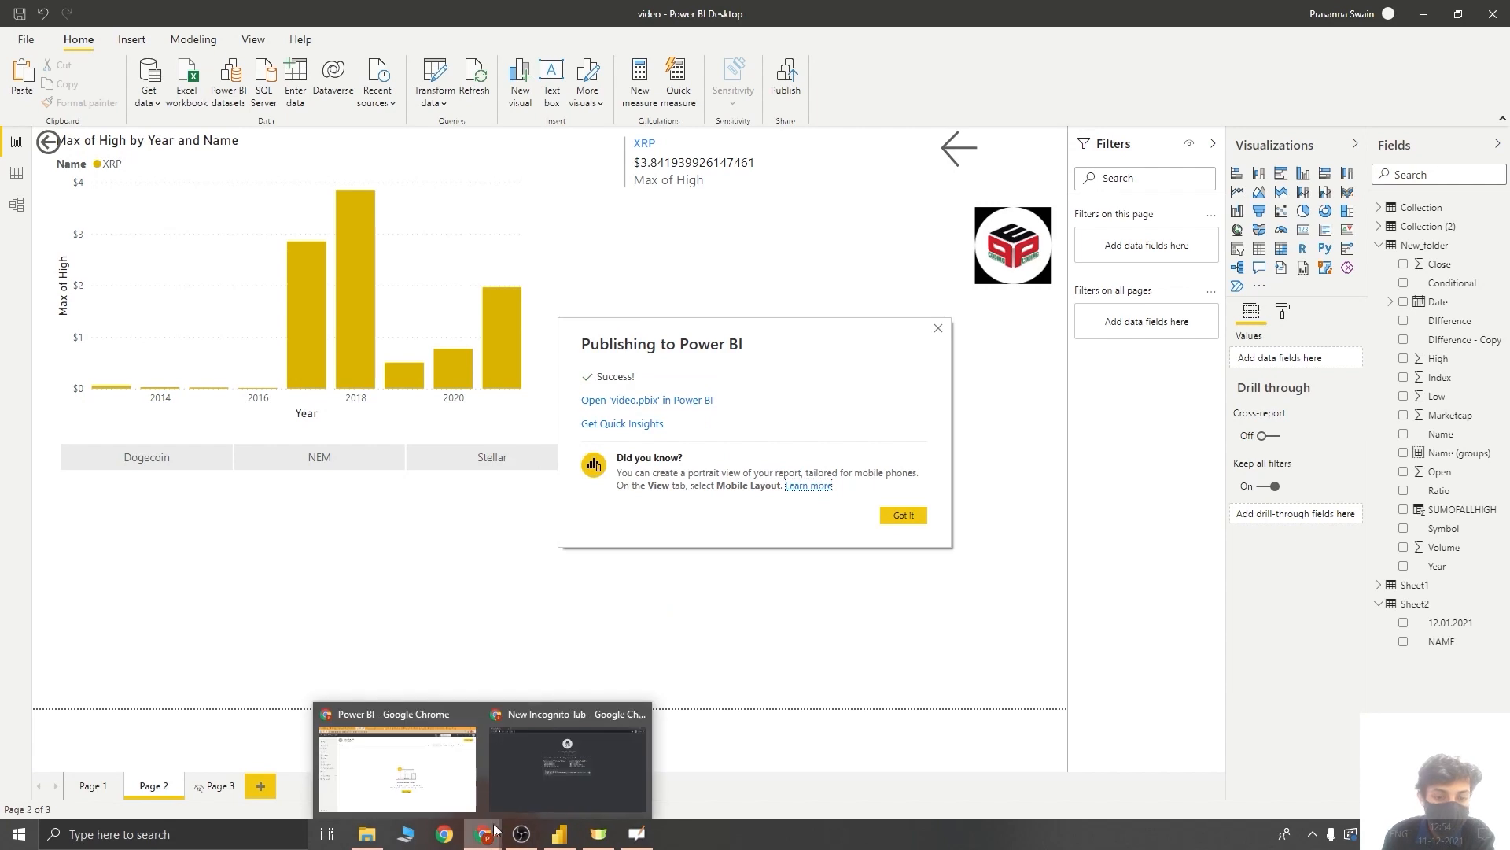
{"action": "left_click", "coordinate": [395, 767]}
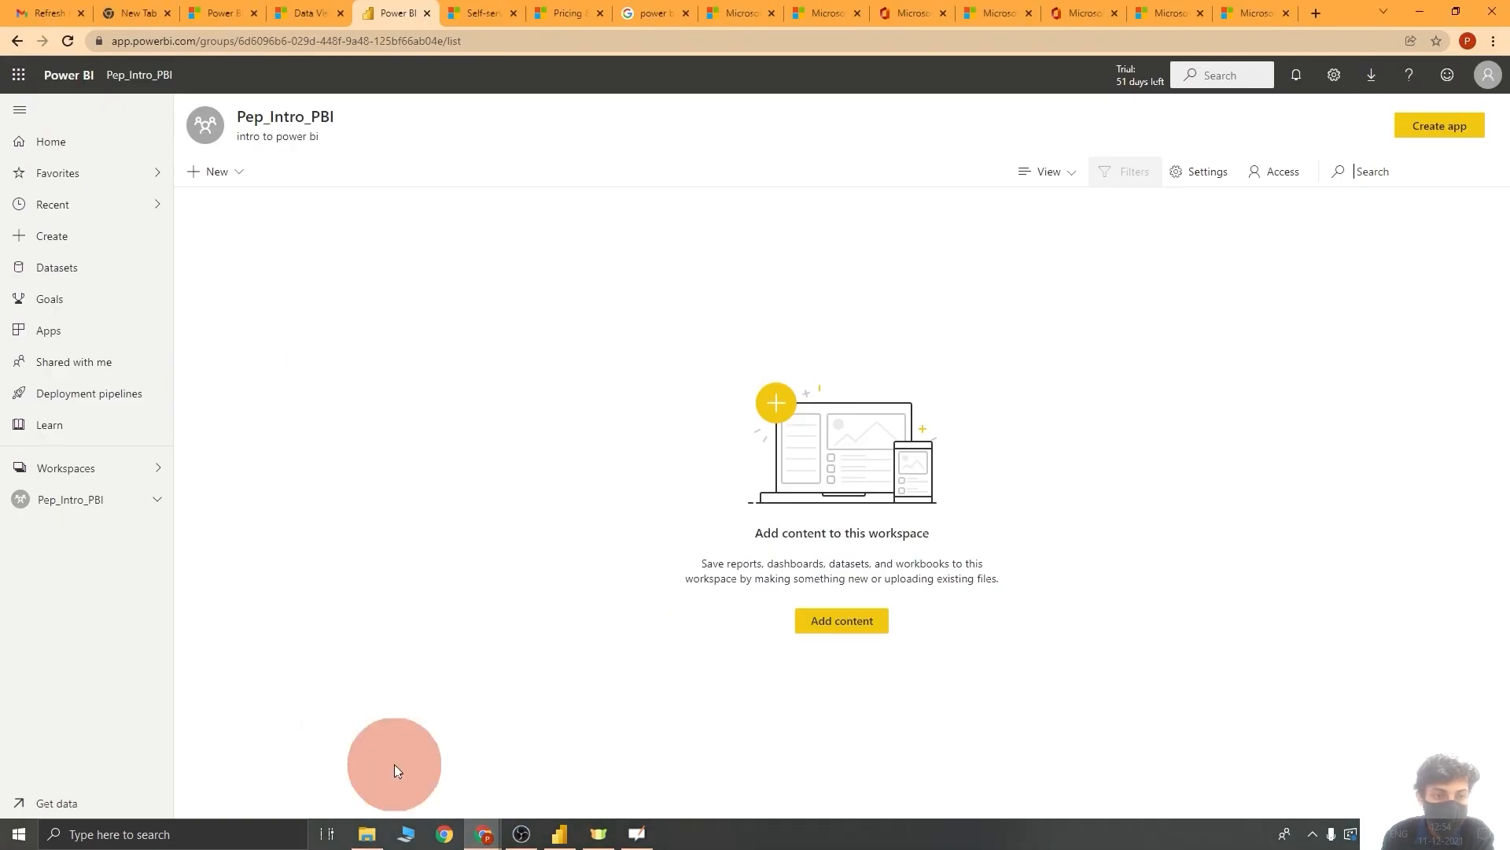
{"action": "left_click", "coordinate": [74, 37]}
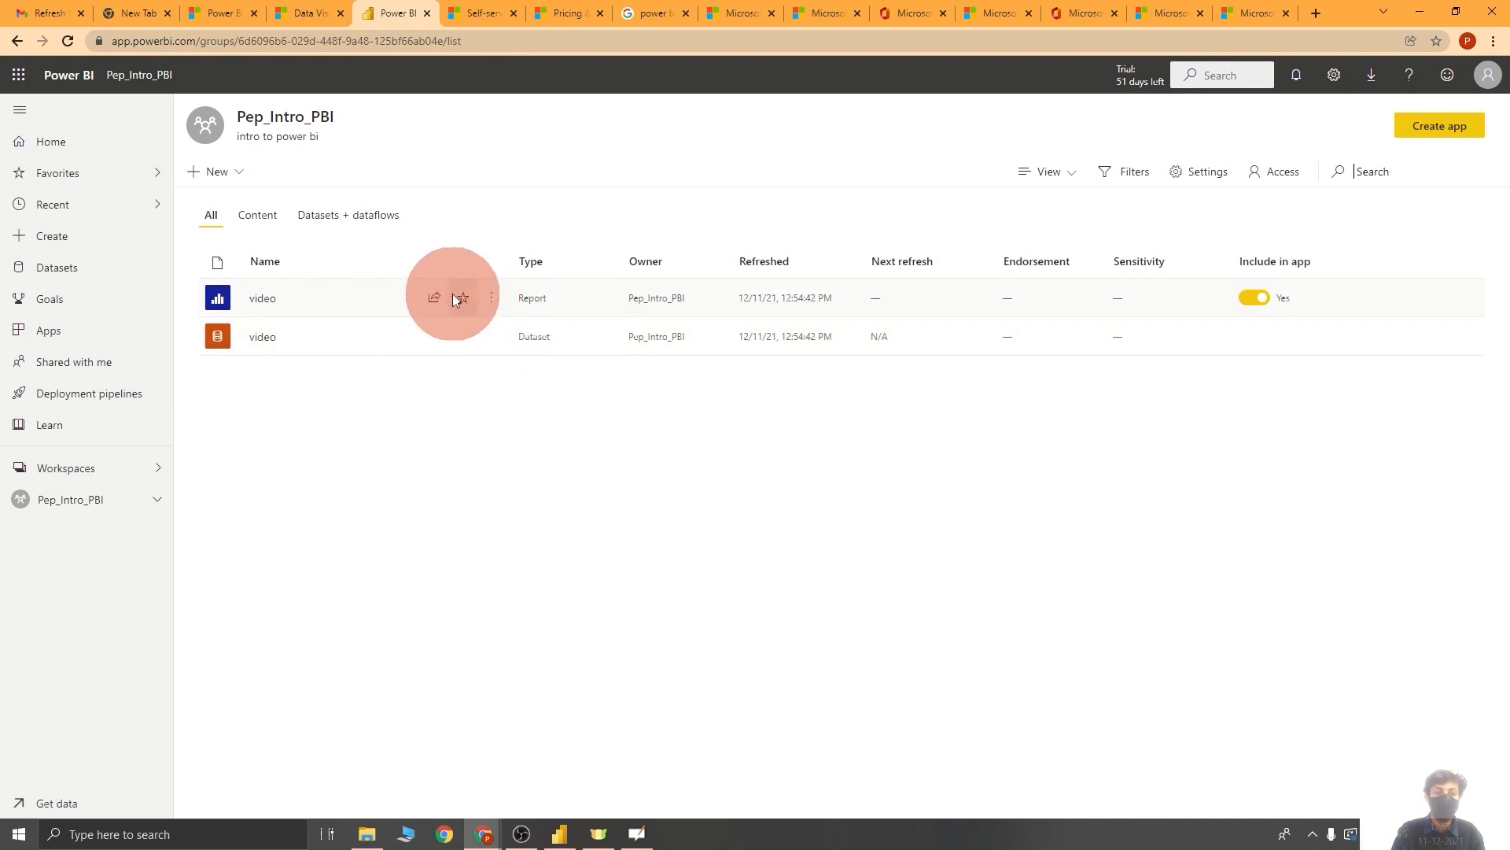
{"action": "left_click", "coordinate": [268, 298]}
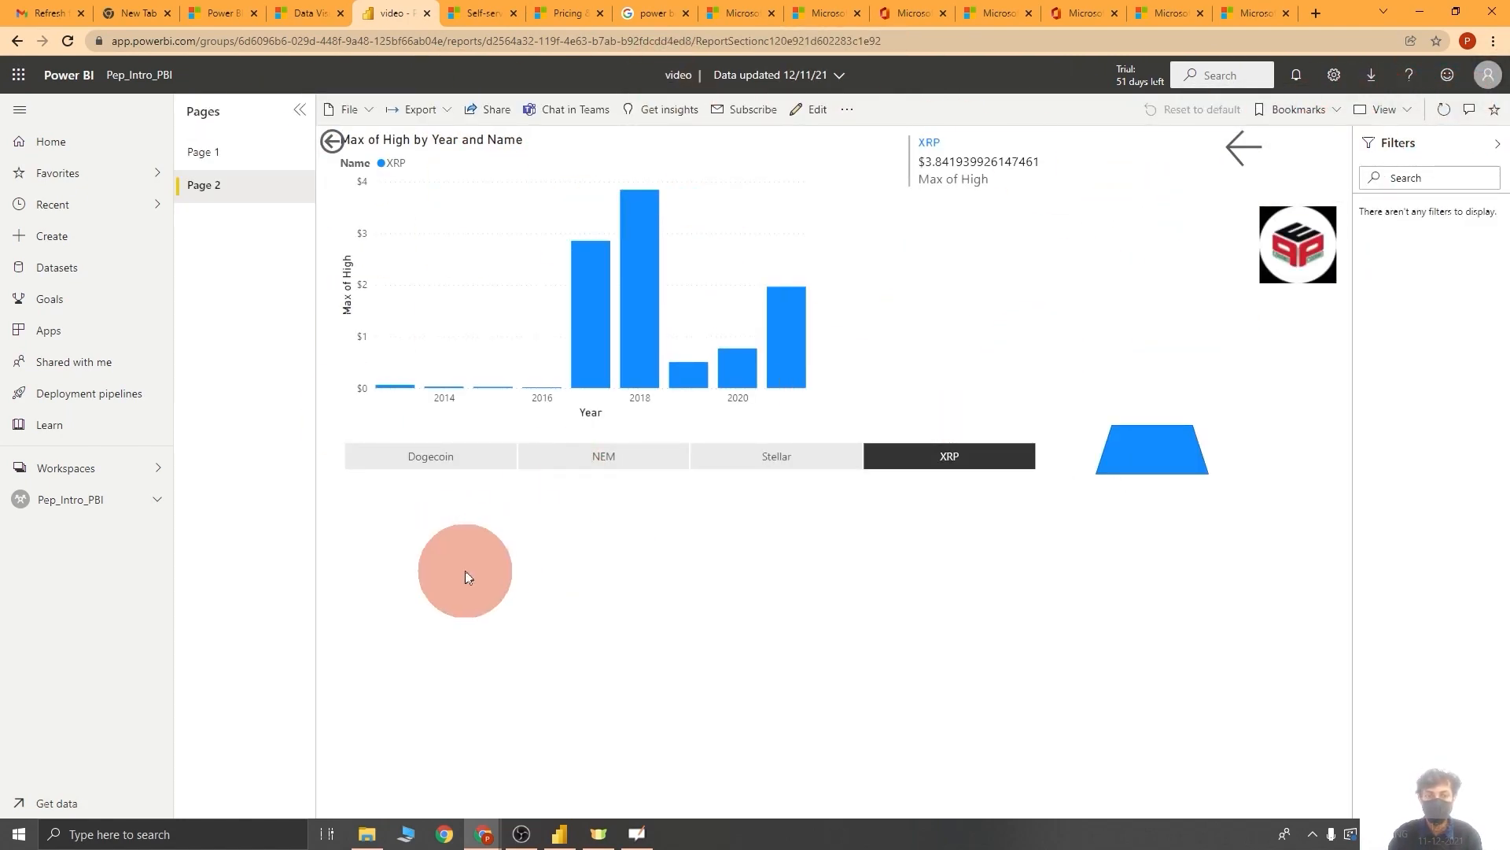
- Test the Page 1 navigation of the report: open the logo's website link, close that site, and follow the forward arrow to Page 2
{"action": "left_click", "coordinate": [206, 153]}
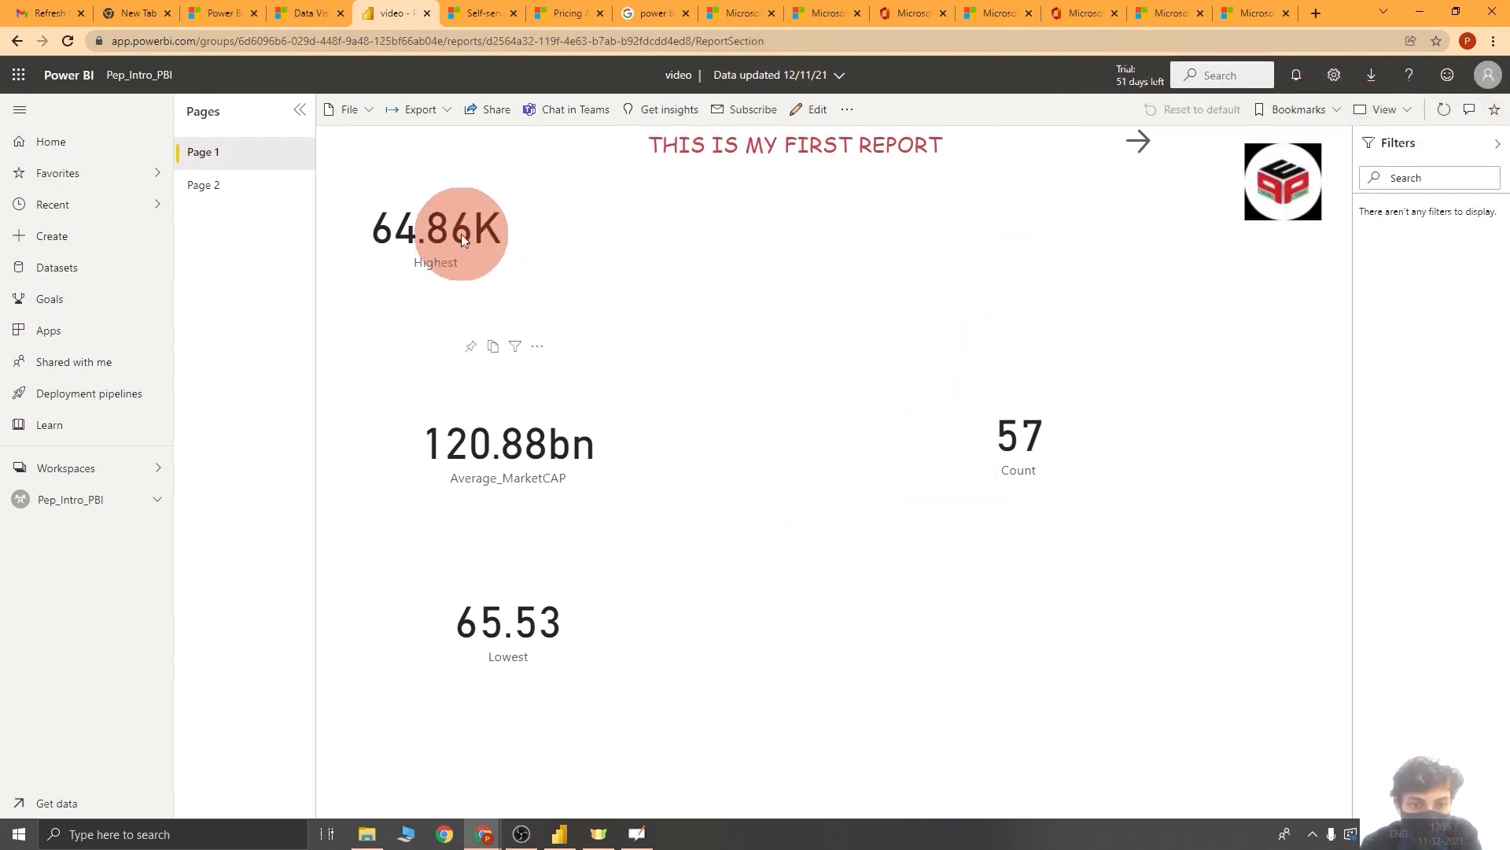
{"action": "left_click", "coordinate": [1291, 186]}
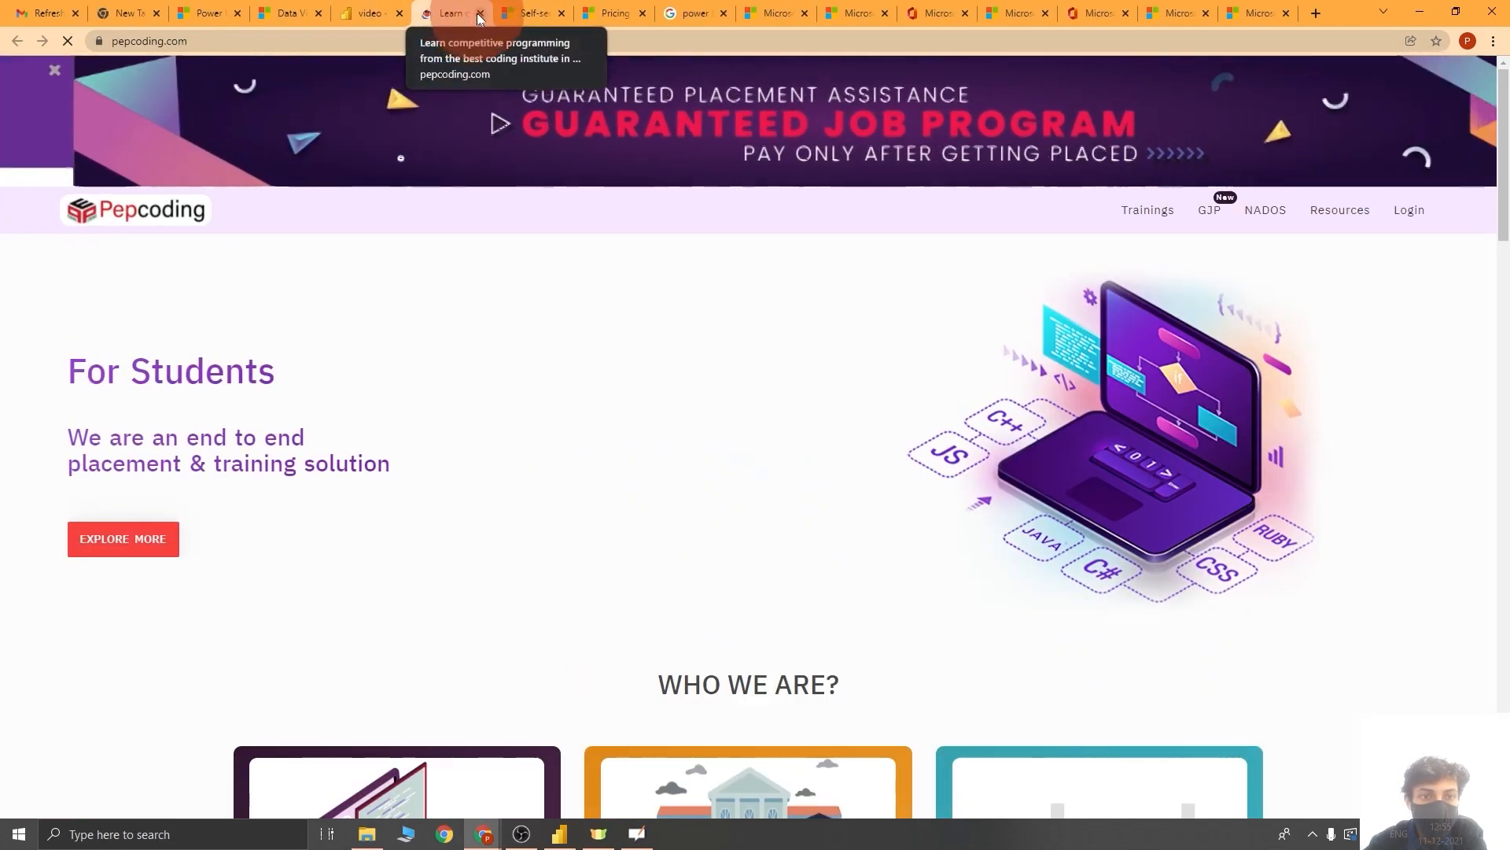
{"action": "left_click", "coordinate": [480, 13]}
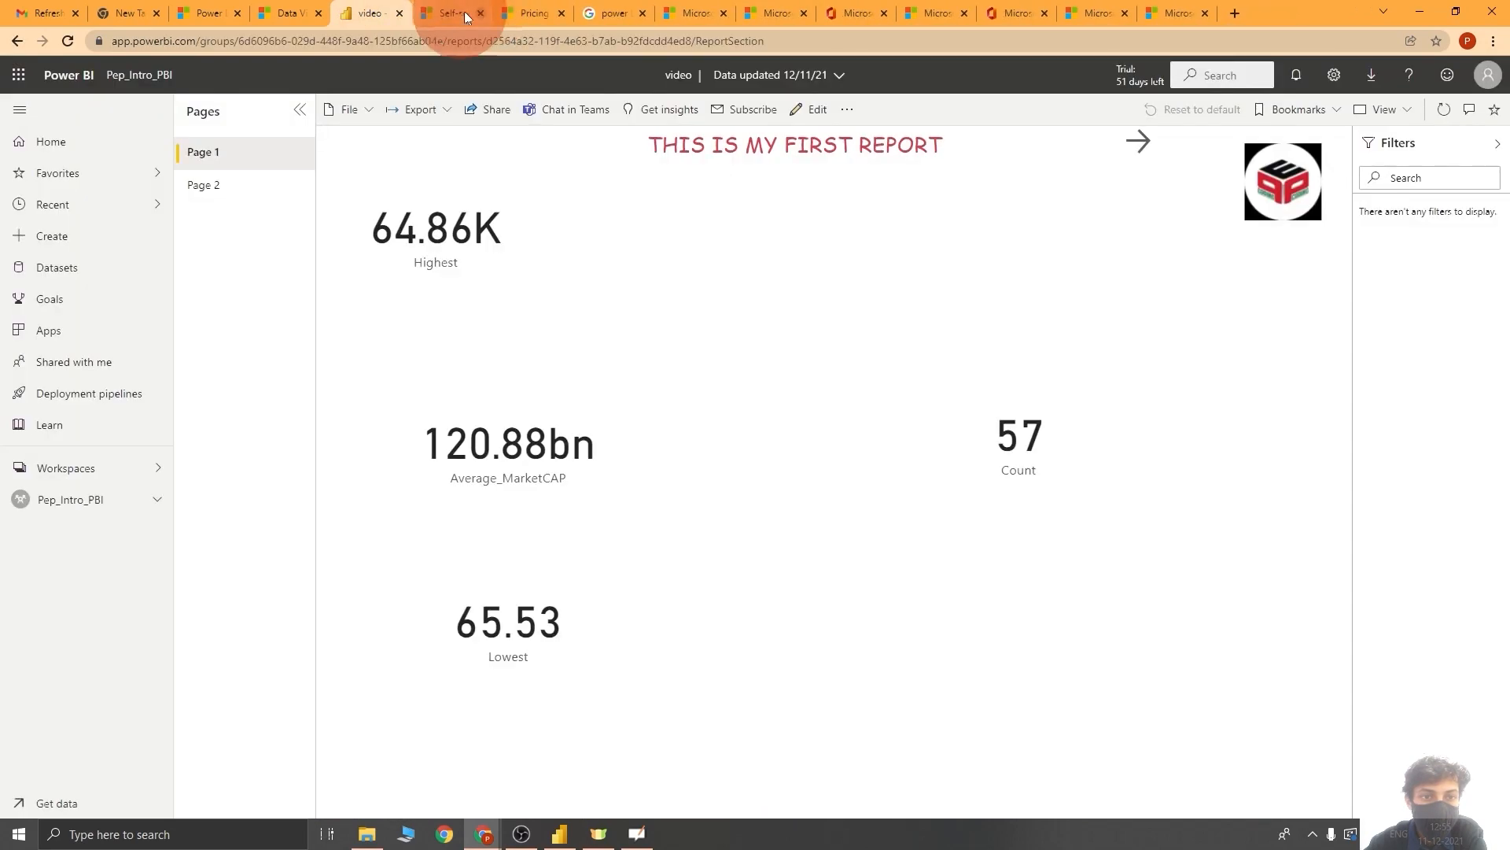
{"action": "left_click", "coordinate": [1145, 147]}
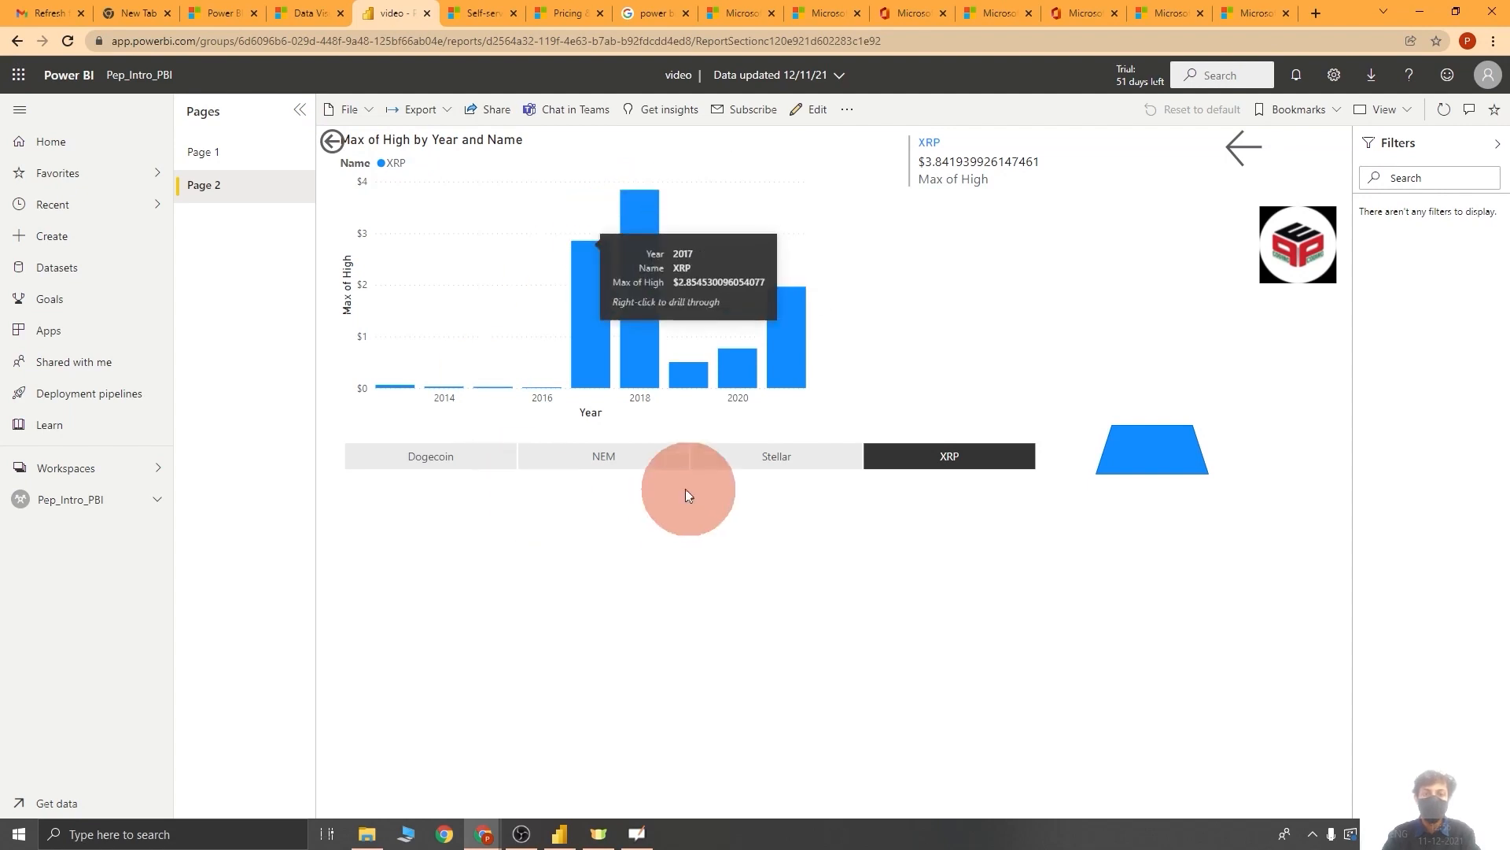
{"action": "mouse_move", "coordinate": [583, 353]}
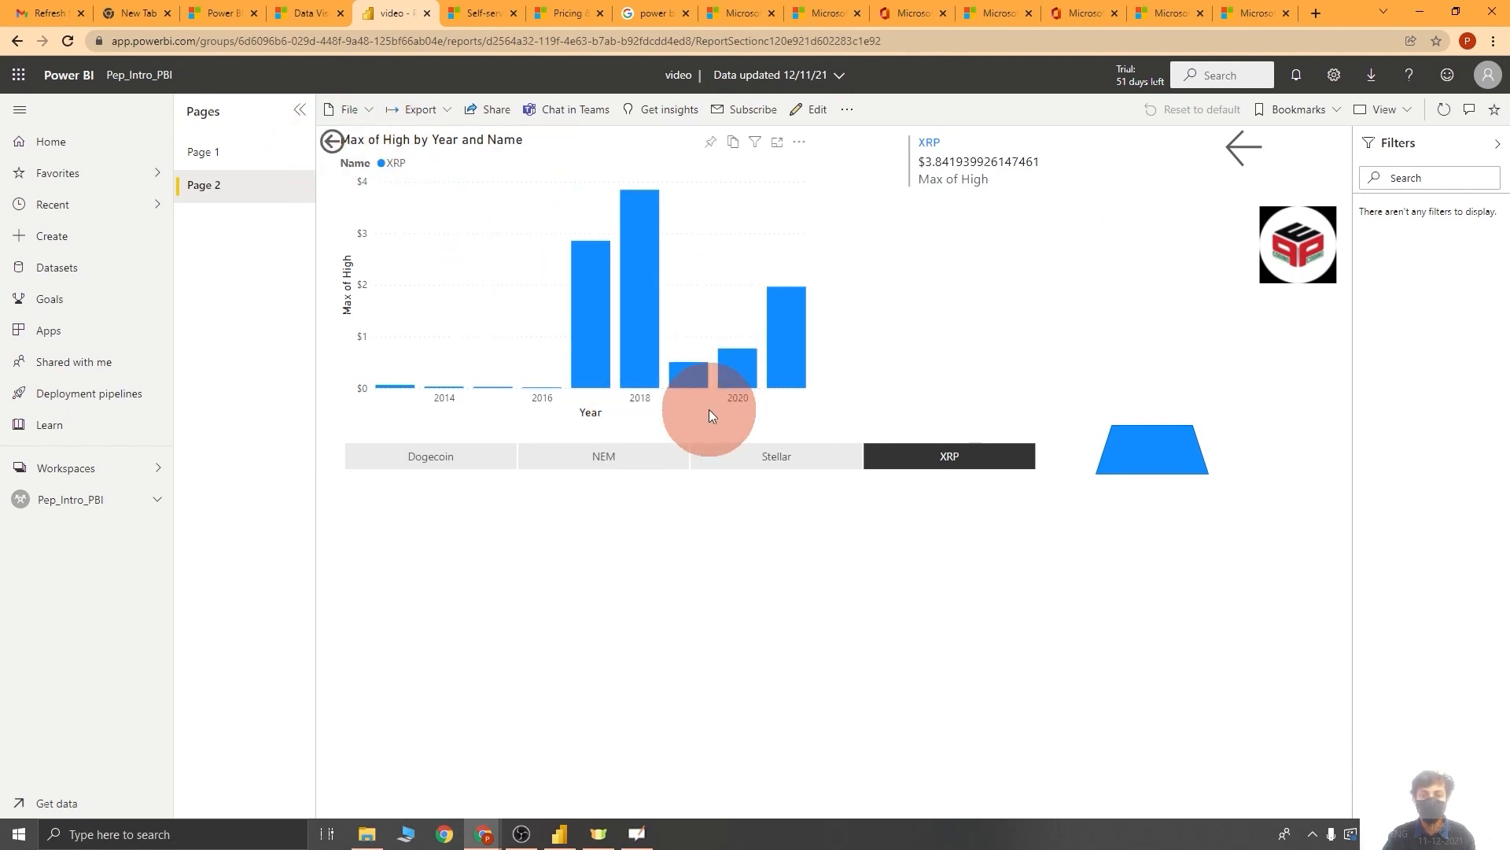
- Filter the Page 2 chart to NEM, then drill through from its 2018 bar to the detail page and return
{"action": "left_click", "coordinate": [637, 457]}
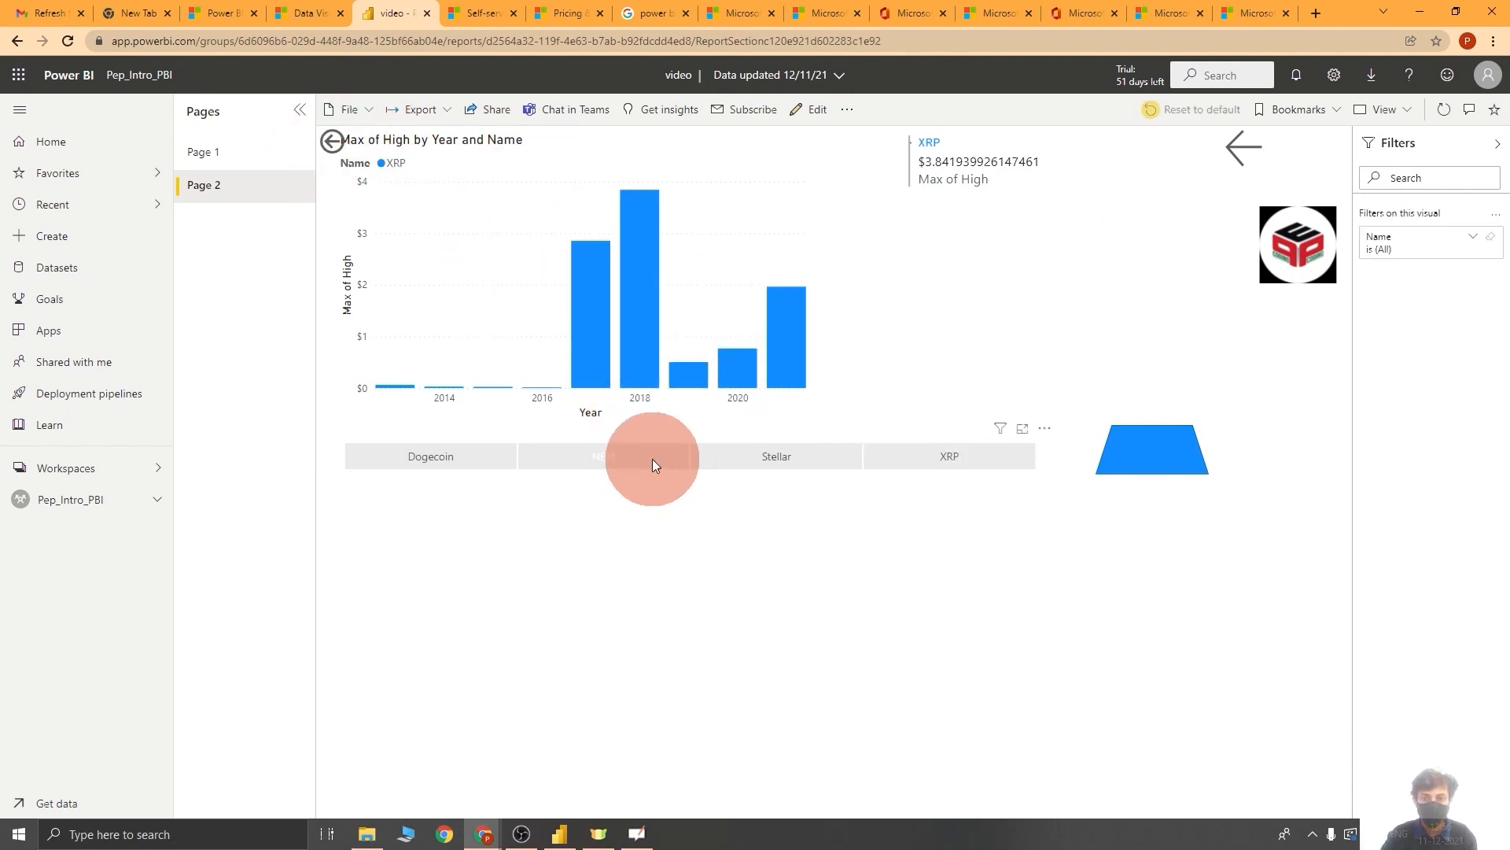
{"action": "mouse_move", "coordinate": [595, 299]}
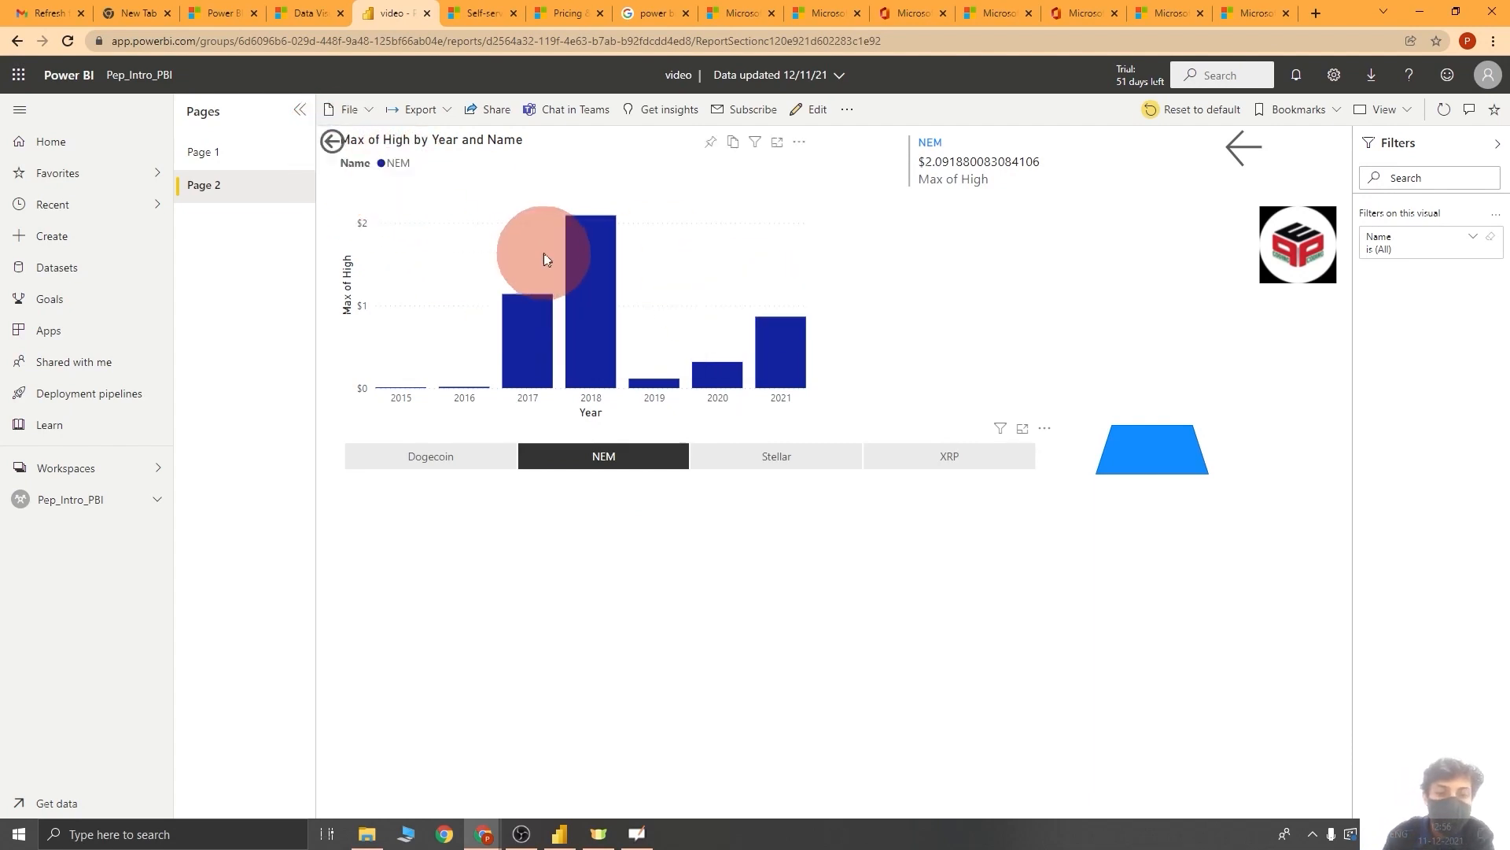
{"action": "left_click", "coordinate": [591, 280]}
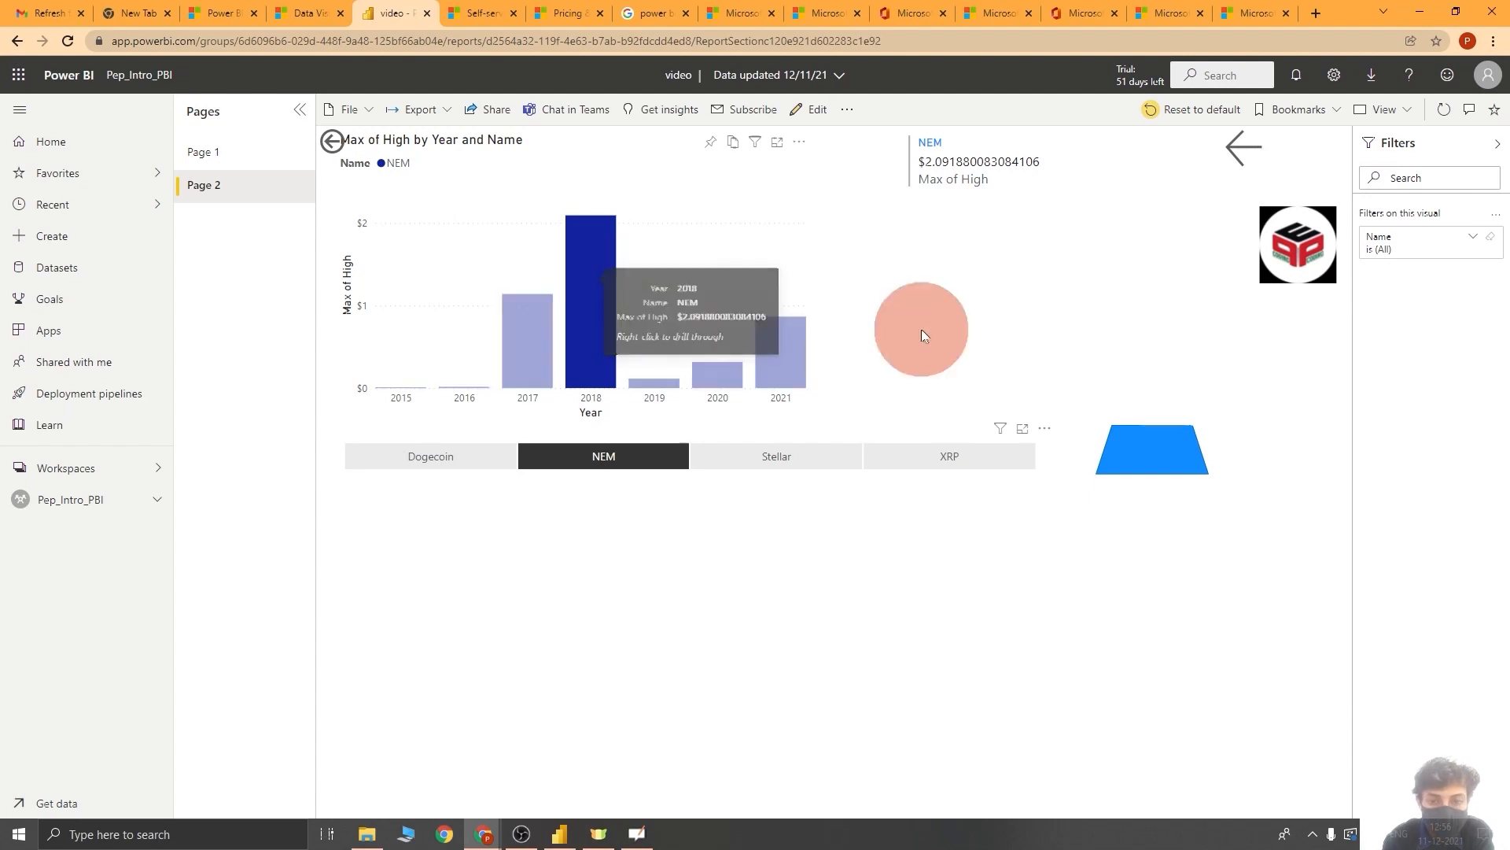
{"action": "left_click", "coordinate": [1146, 457]}
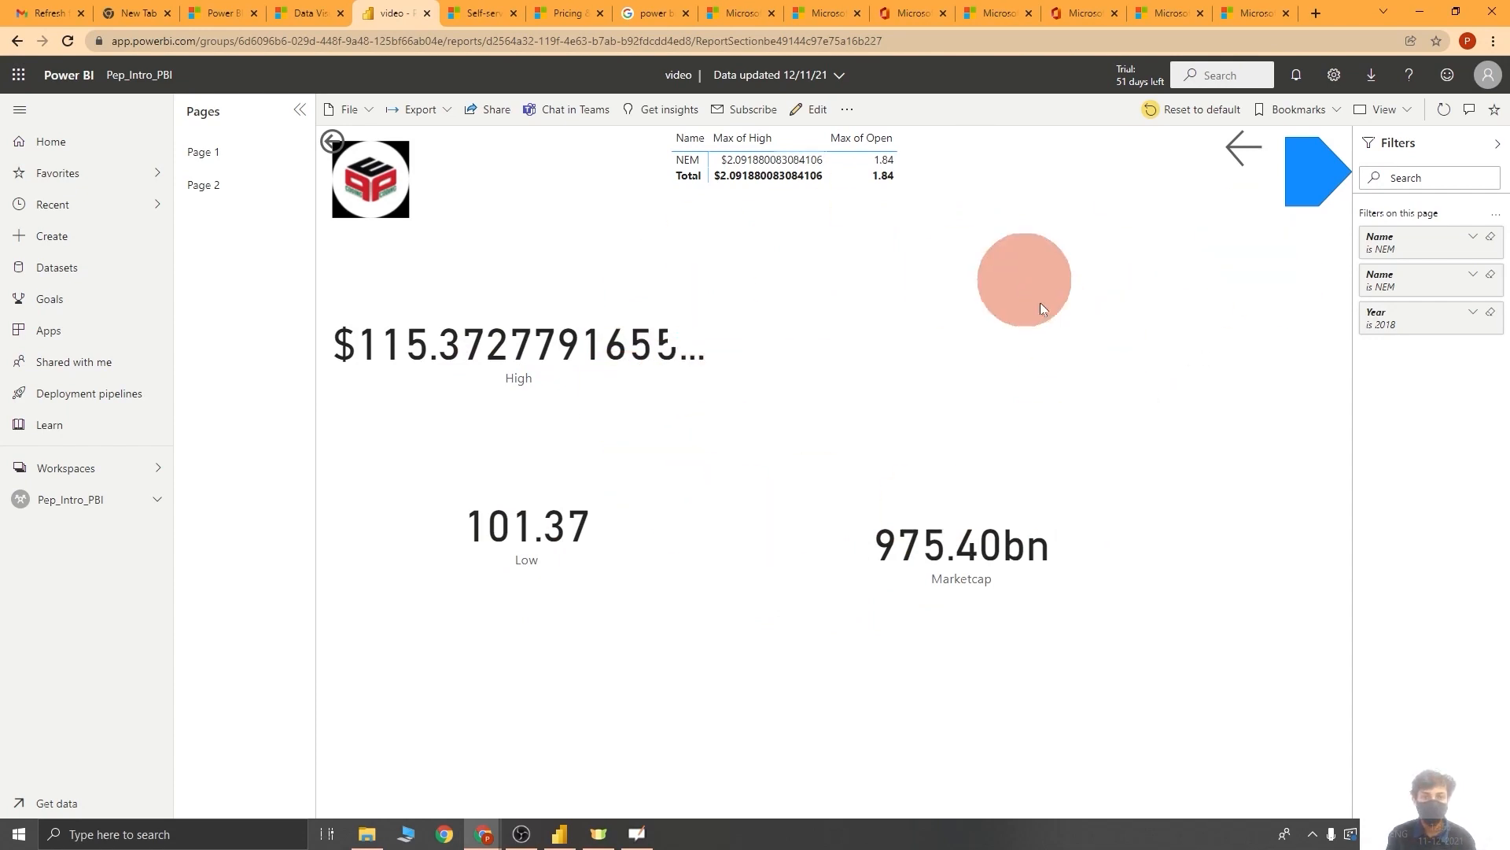
{"action": "left_click", "coordinate": [326, 140]}
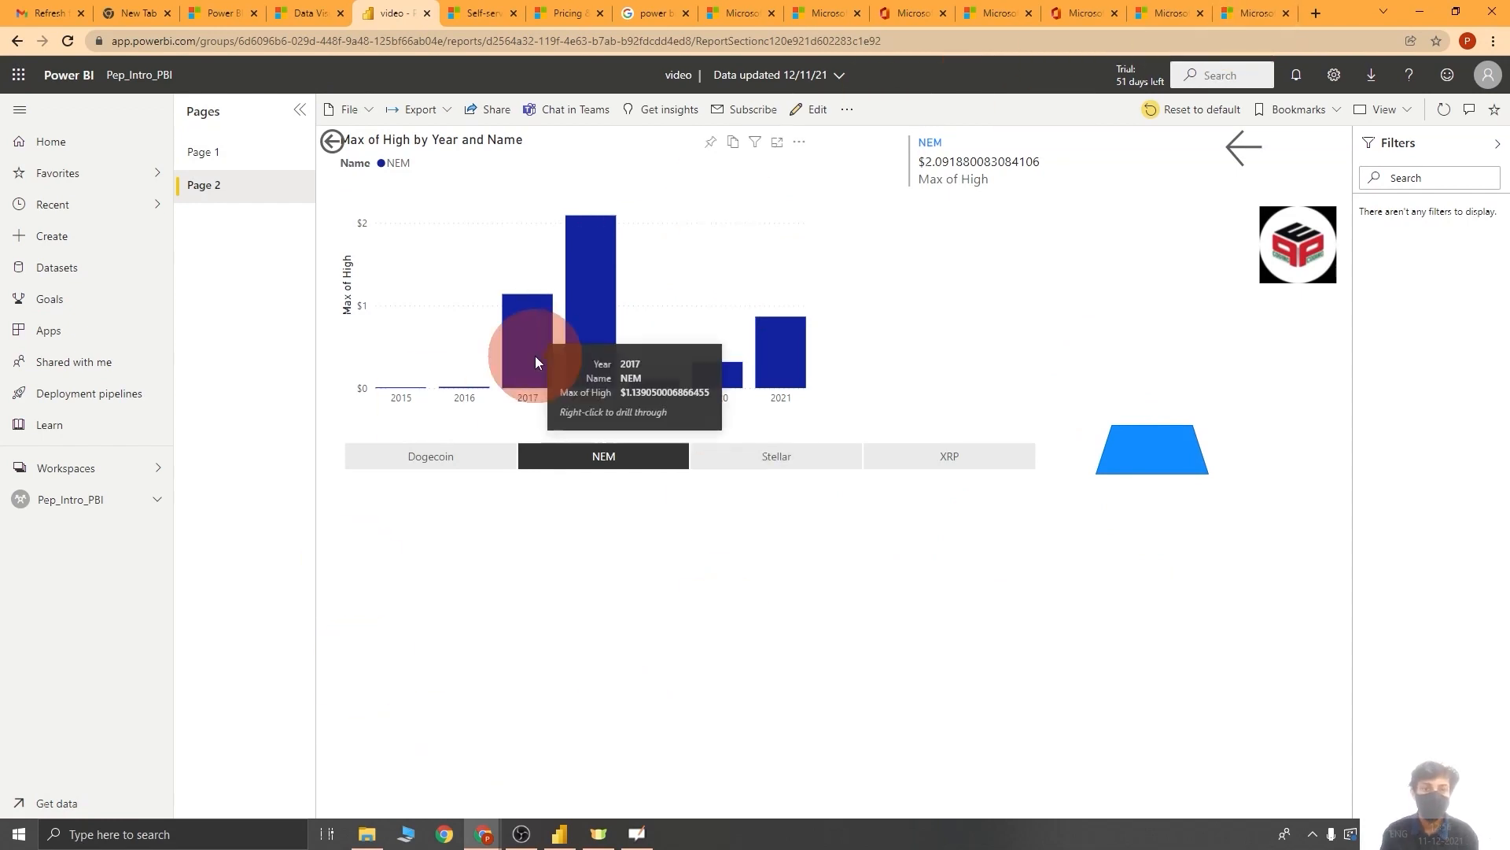
- View the link-sharing options for the video report and close them without sending anything
{"action": "left_click", "coordinate": [469, 115]}
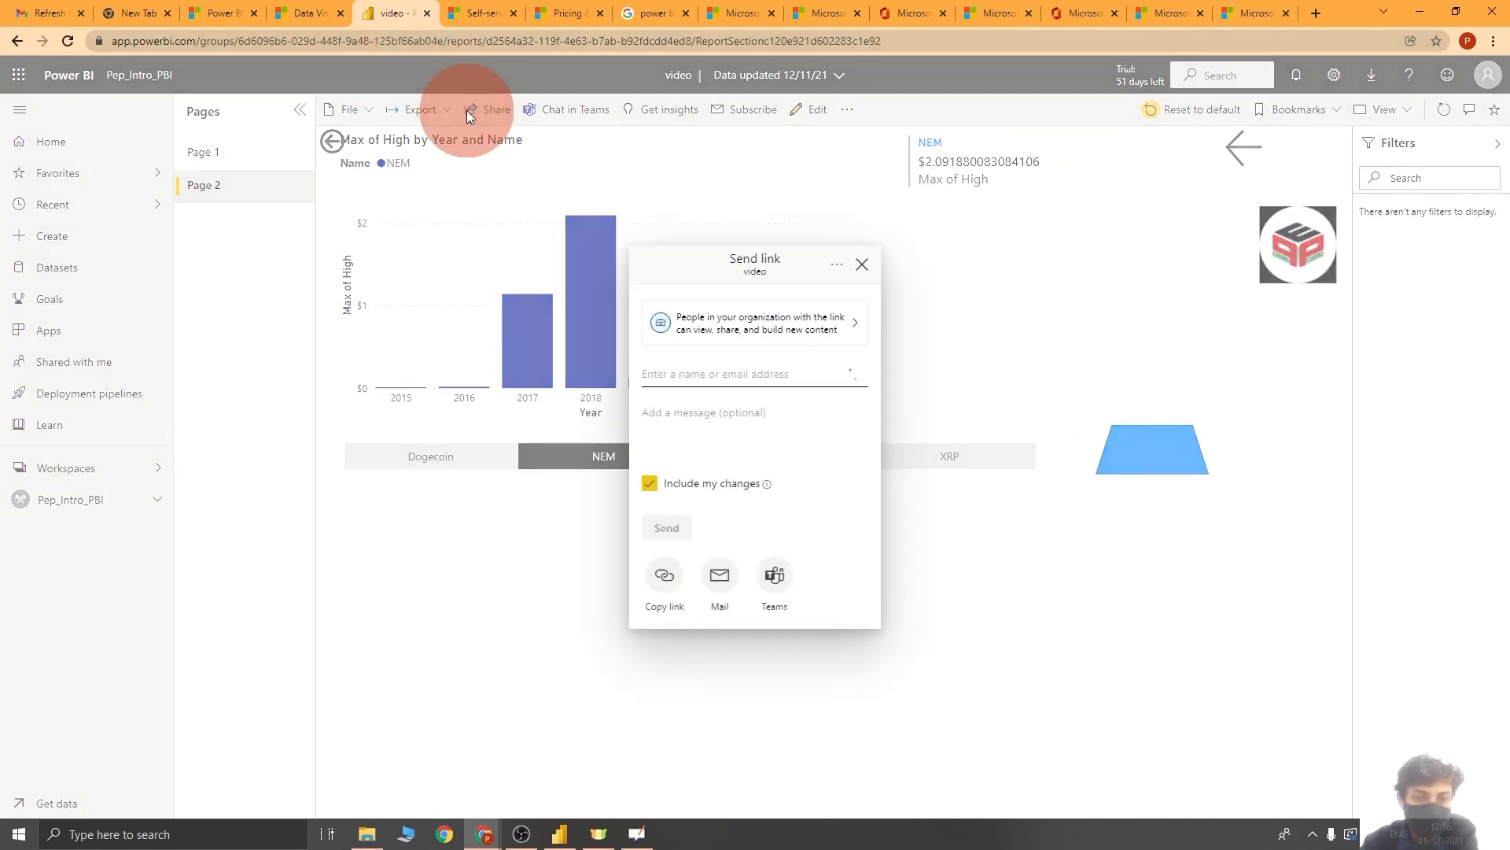
{"action": "left_click", "coordinate": [857, 265]}
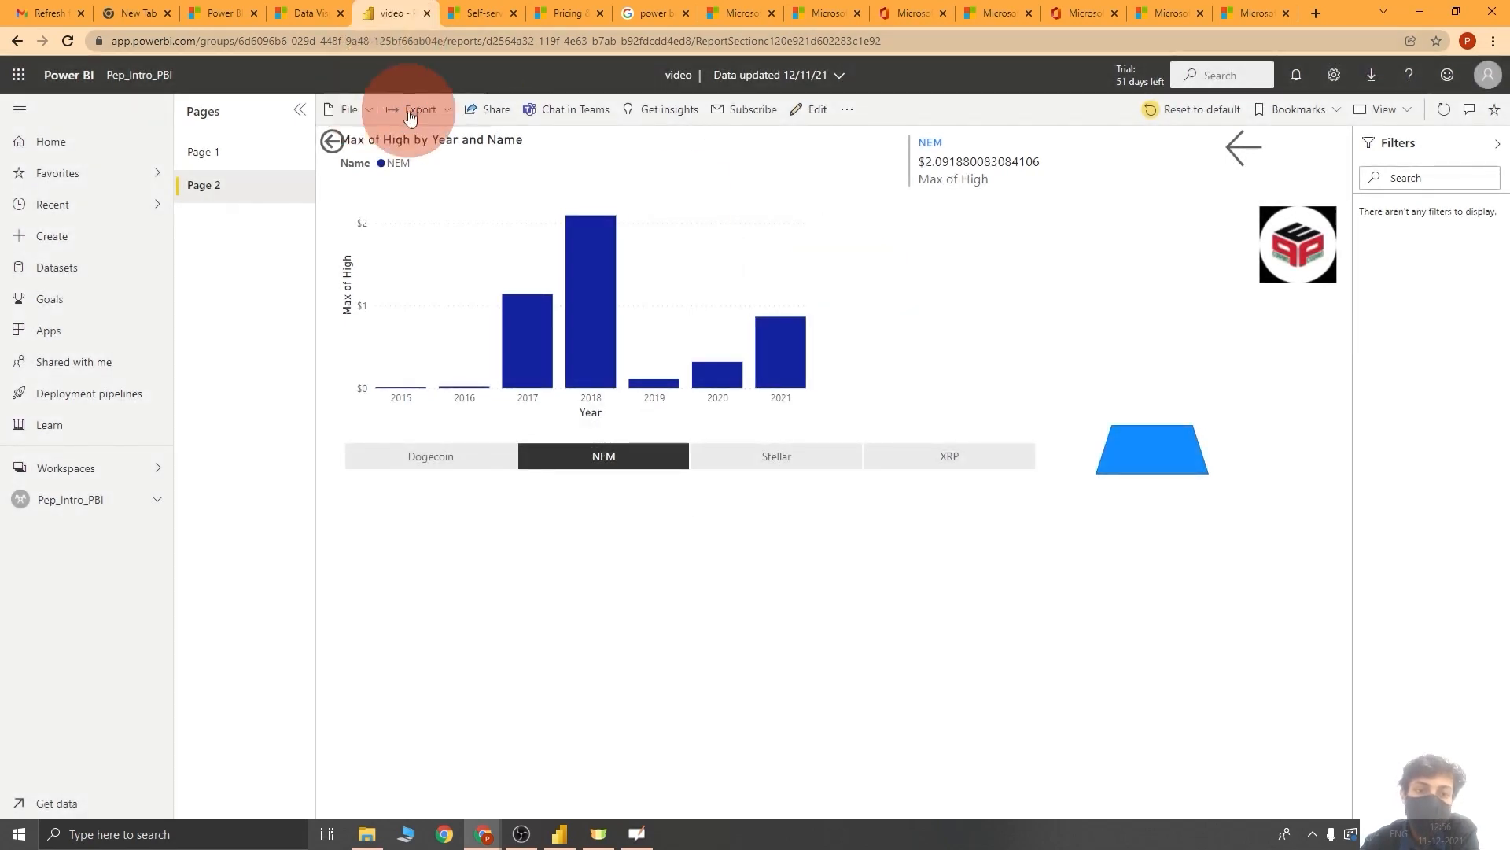
{"action": "left_click", "coordinate": [491, 111]}
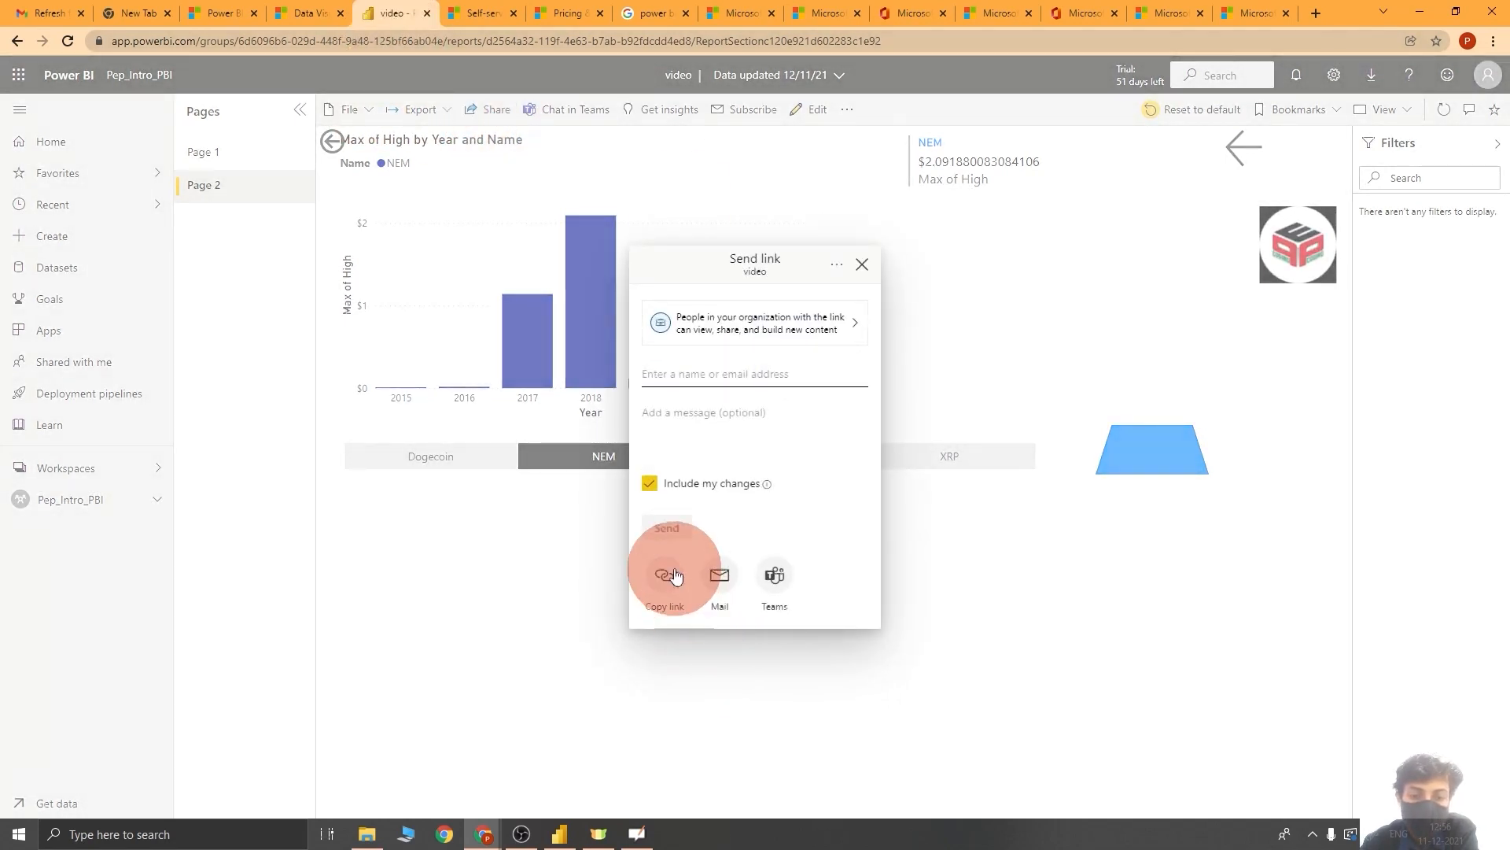
{"action": "left_click", "coordinate": [861, 265]}
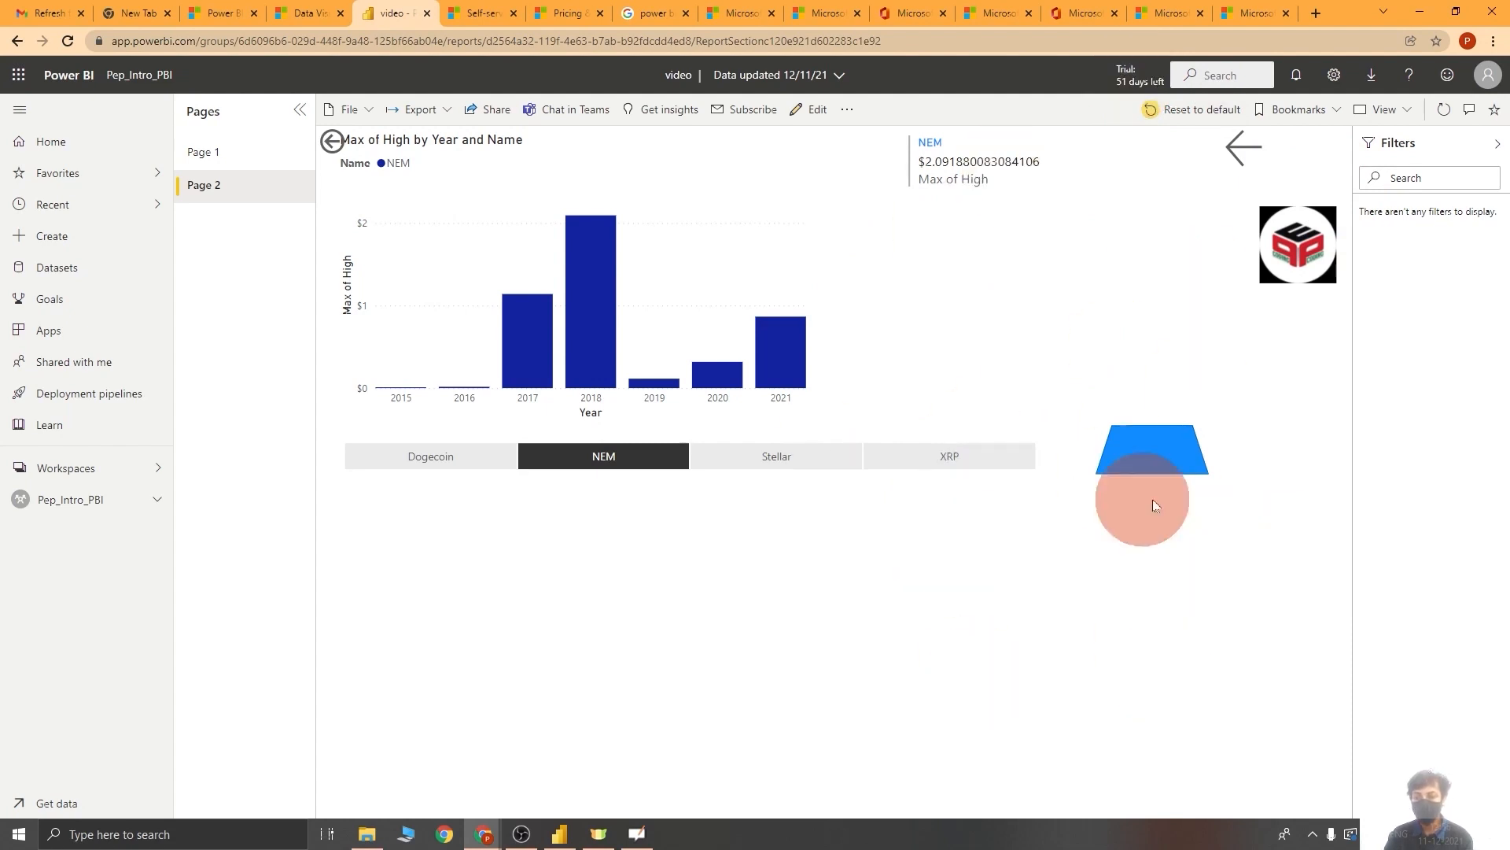
{"action": "mouse_move", "coordinate": [532, 351]}
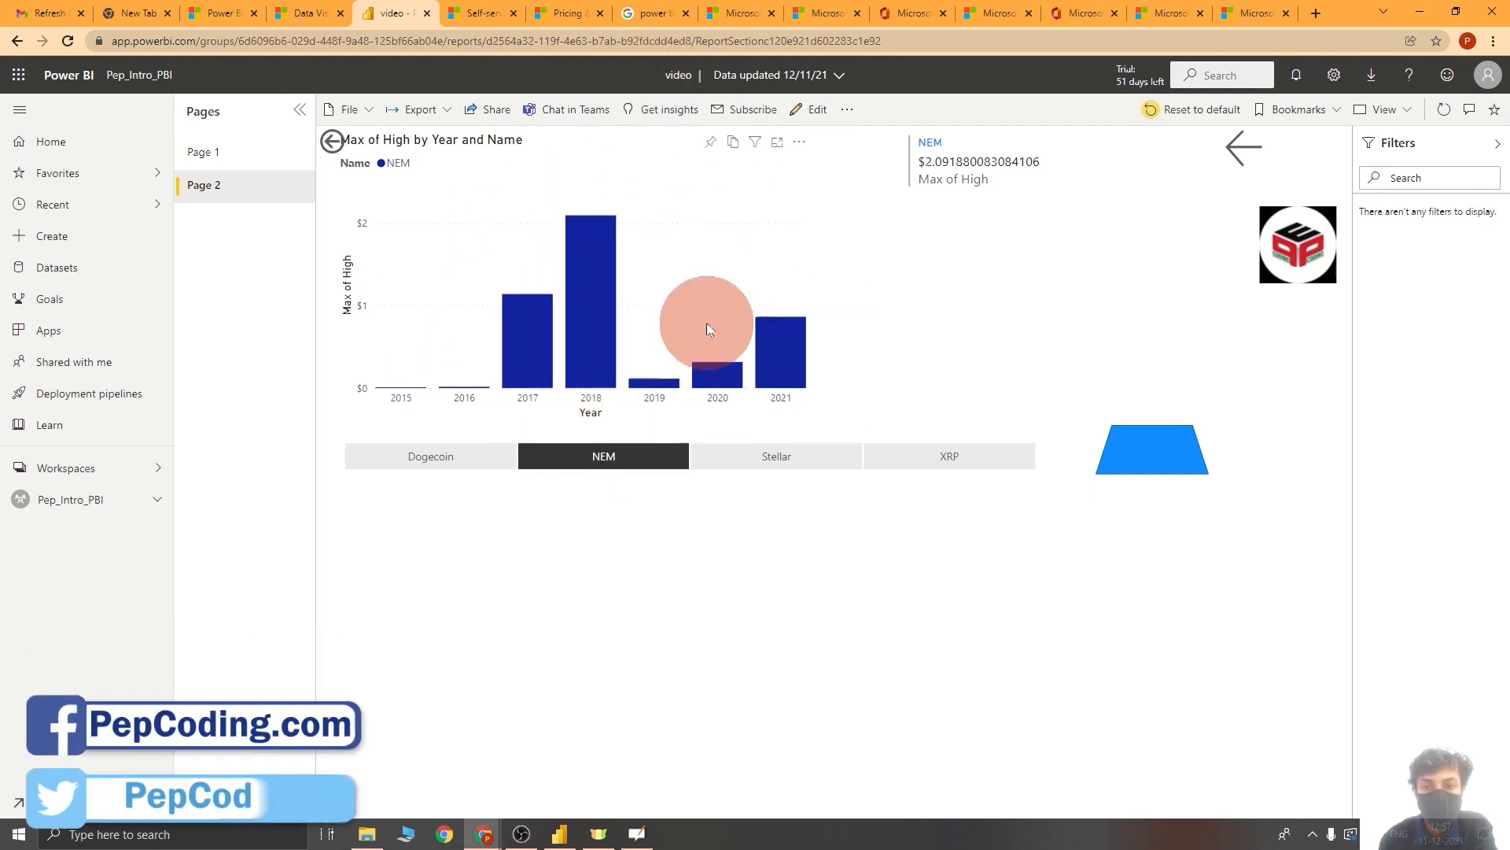
{"action": "mouse_move", "coordinate": [612, 282]}
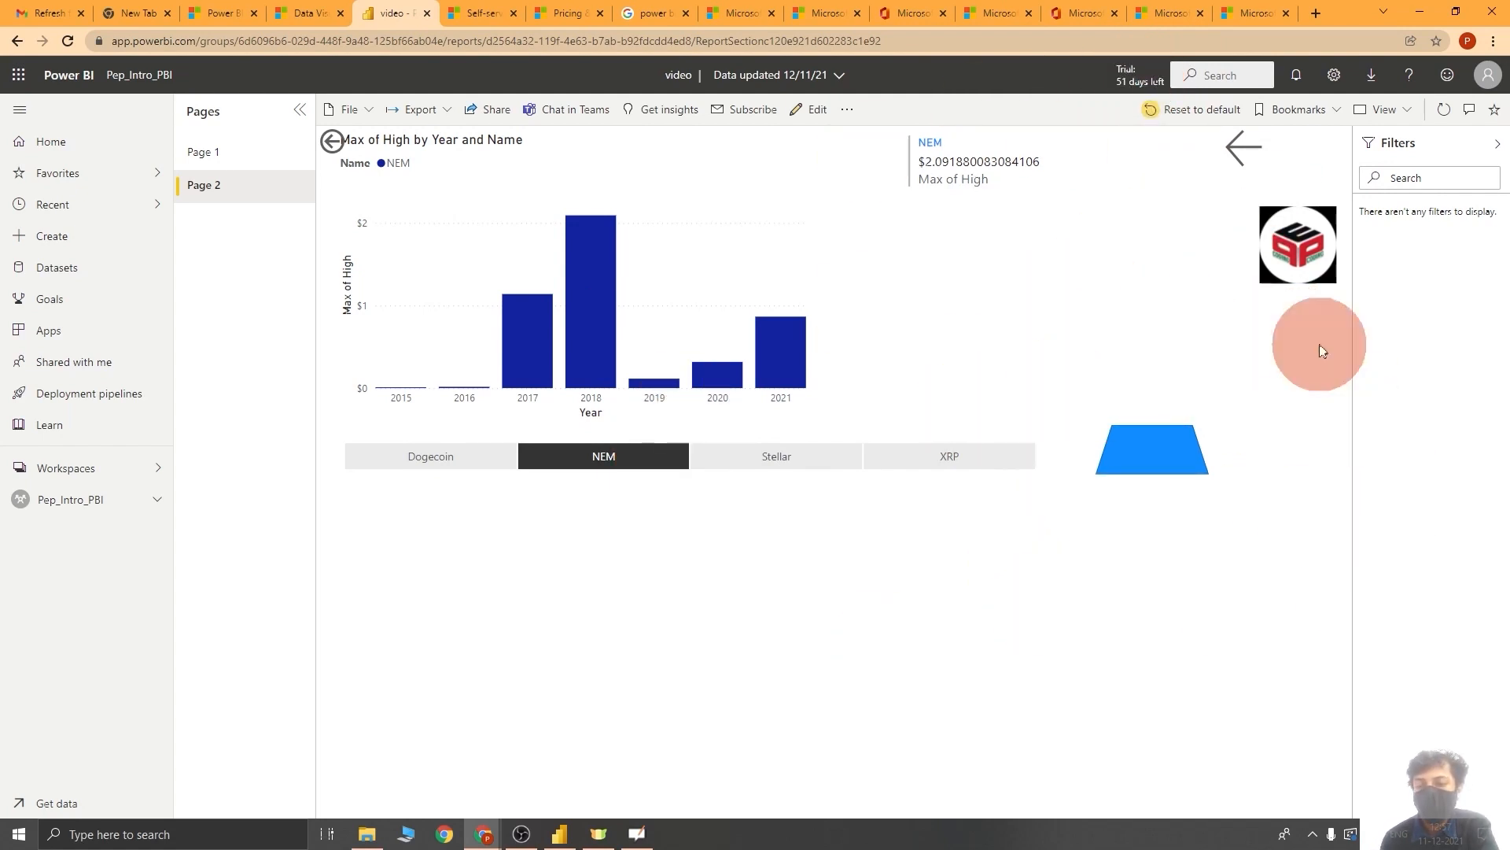
{"action": "mouse_move", "coordinate": [524, 360]}
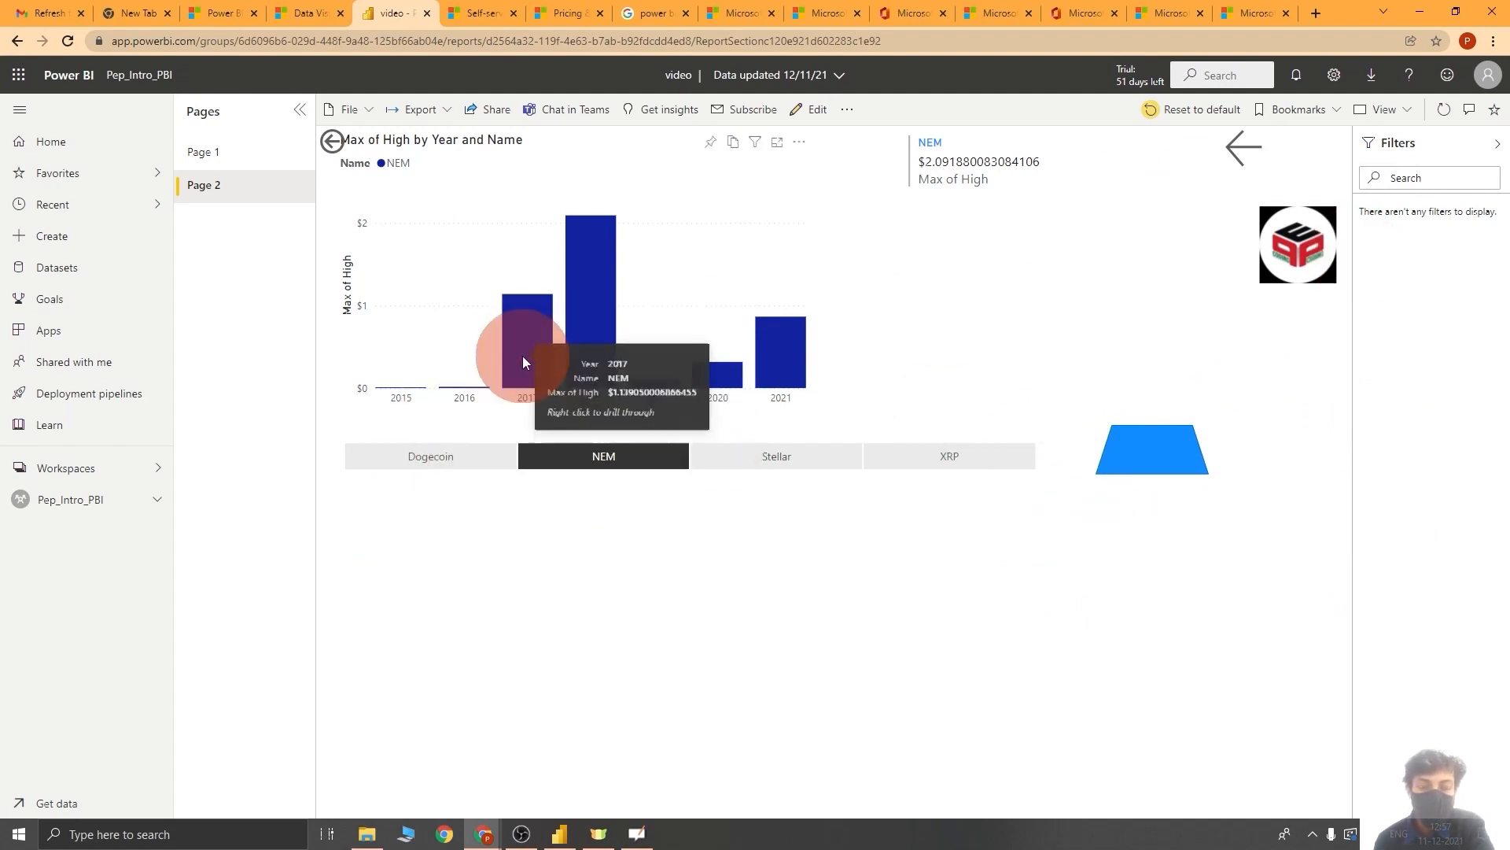